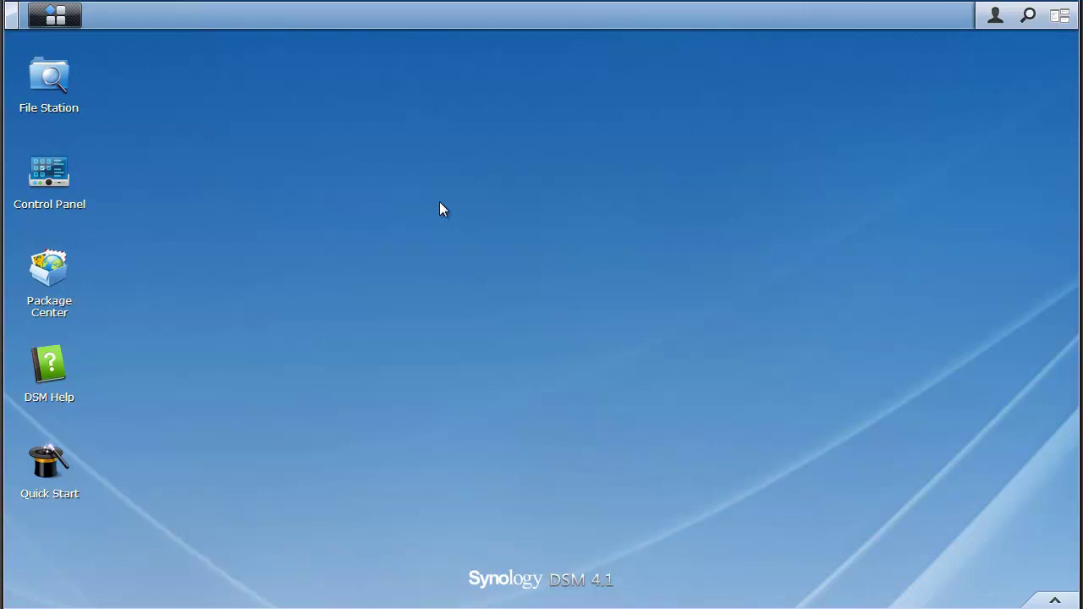
Step: Review the volume, the disk group and the VM iSCSI LUN in Storage Manager
click(71, 23)
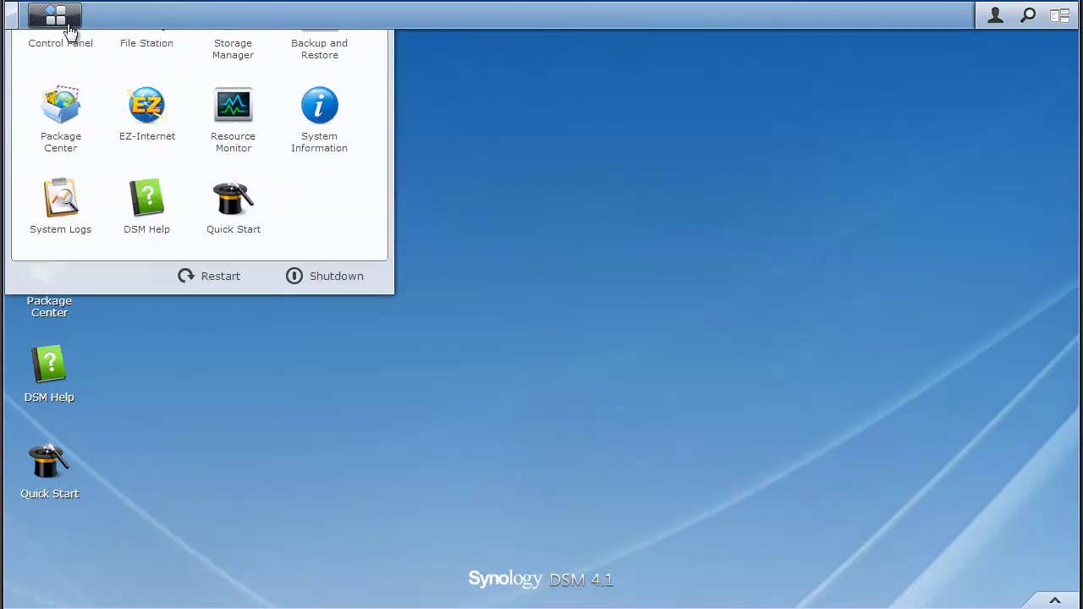
click(235, 89)
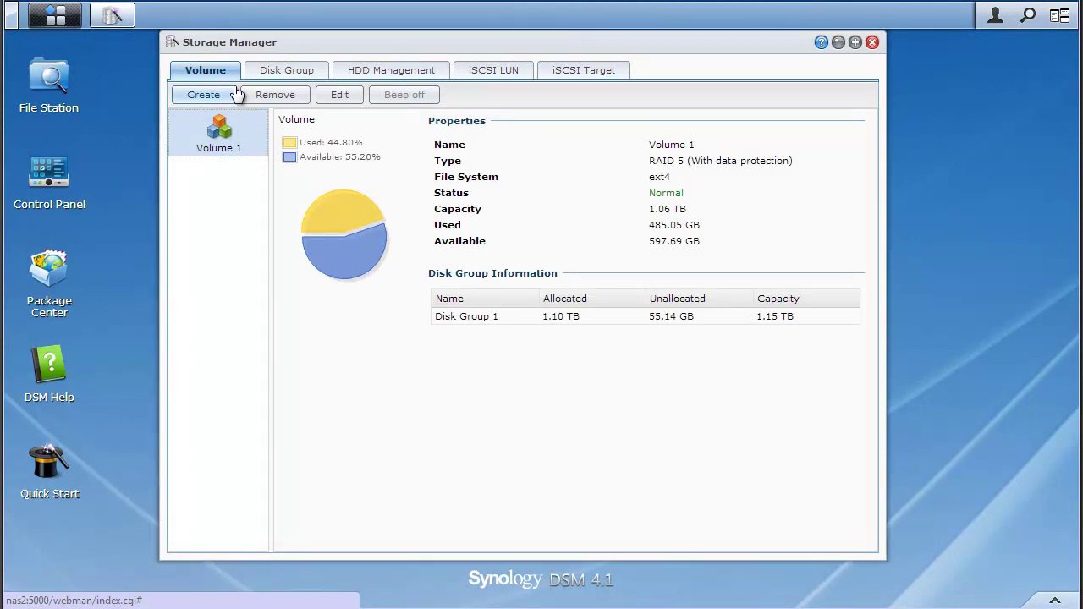
click(289, 73)
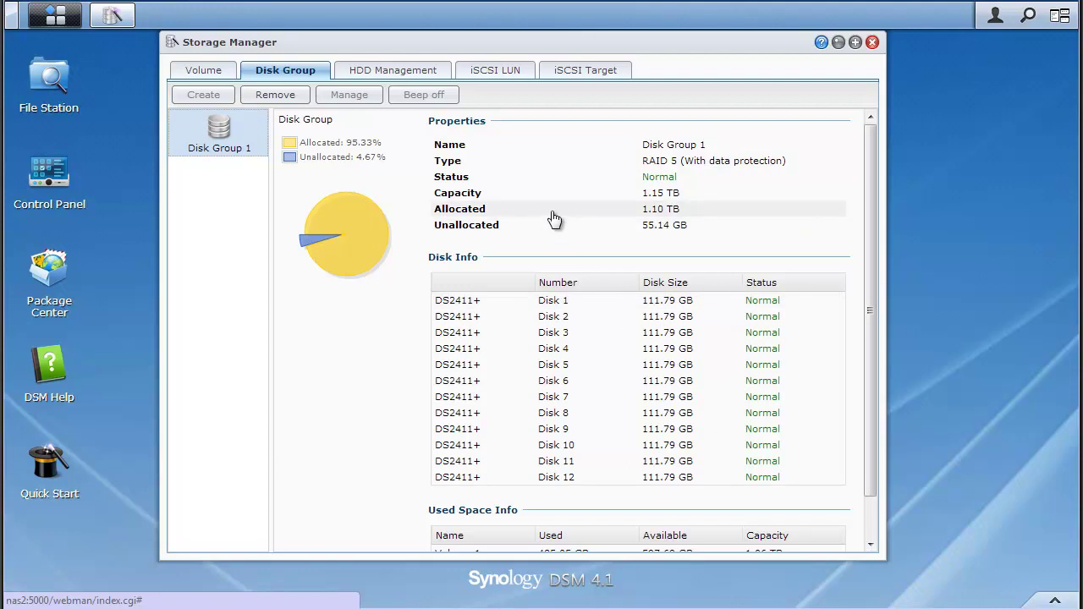
click(195, 72)
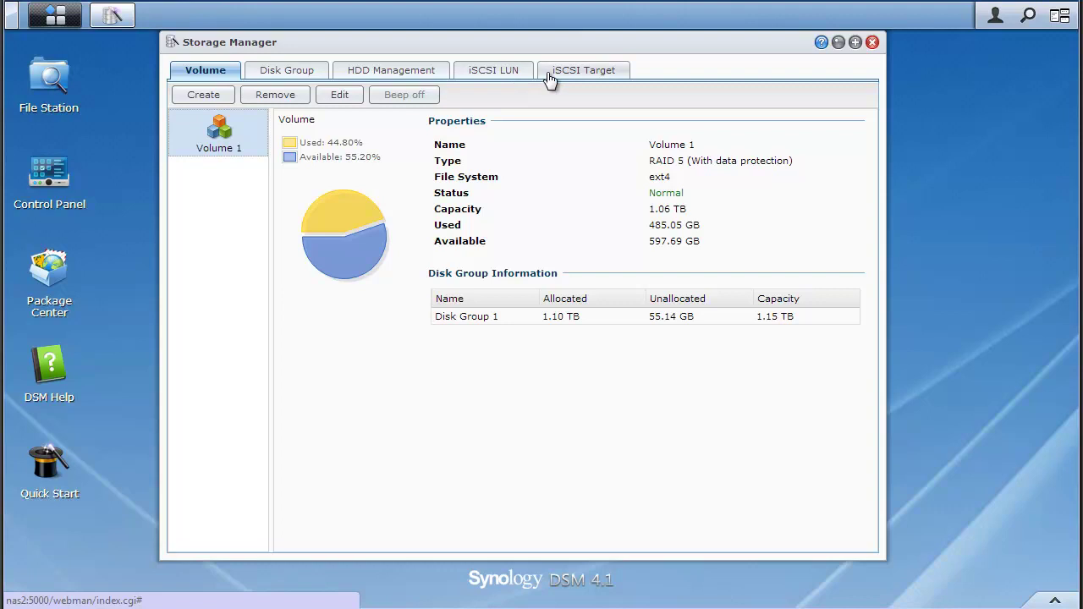
click(505, 71)
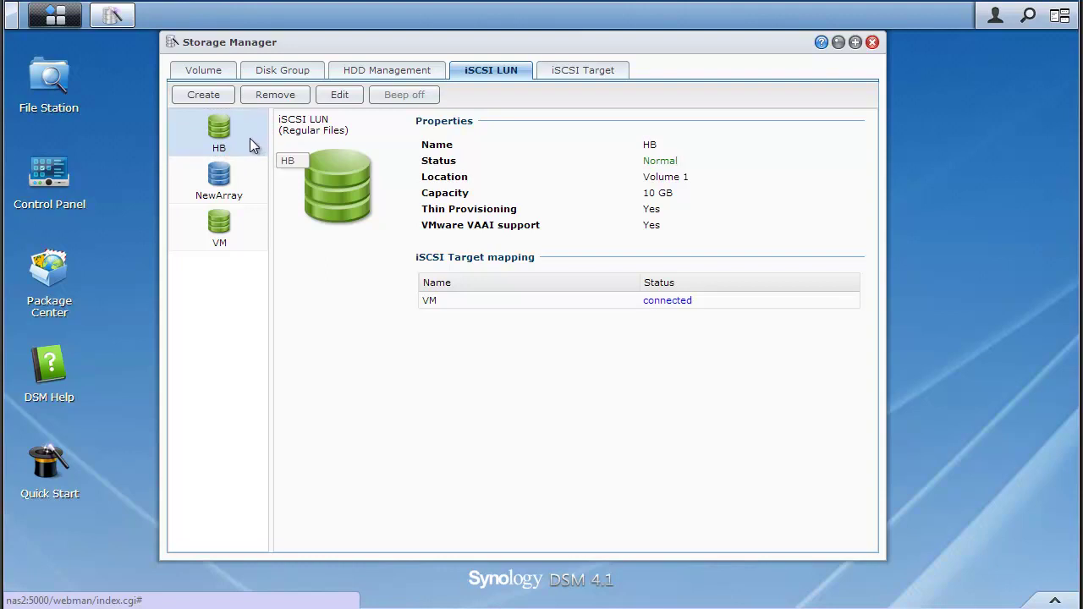
click(249, 242)
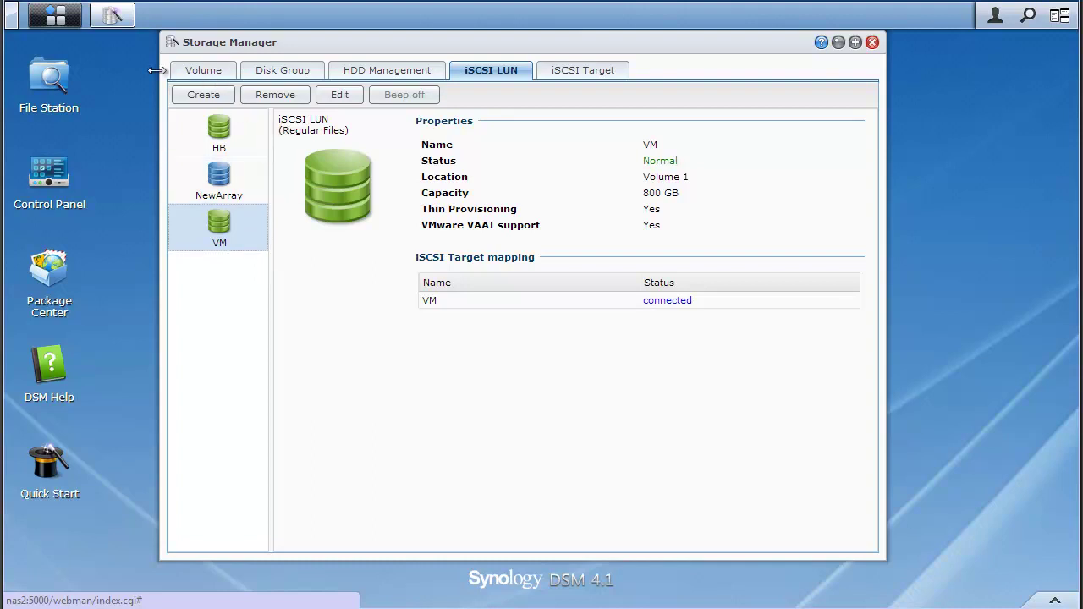
Step: Check the NFS service setting in the Control Panel's Win/Mac/NFS file sharing options
click(52, 15)
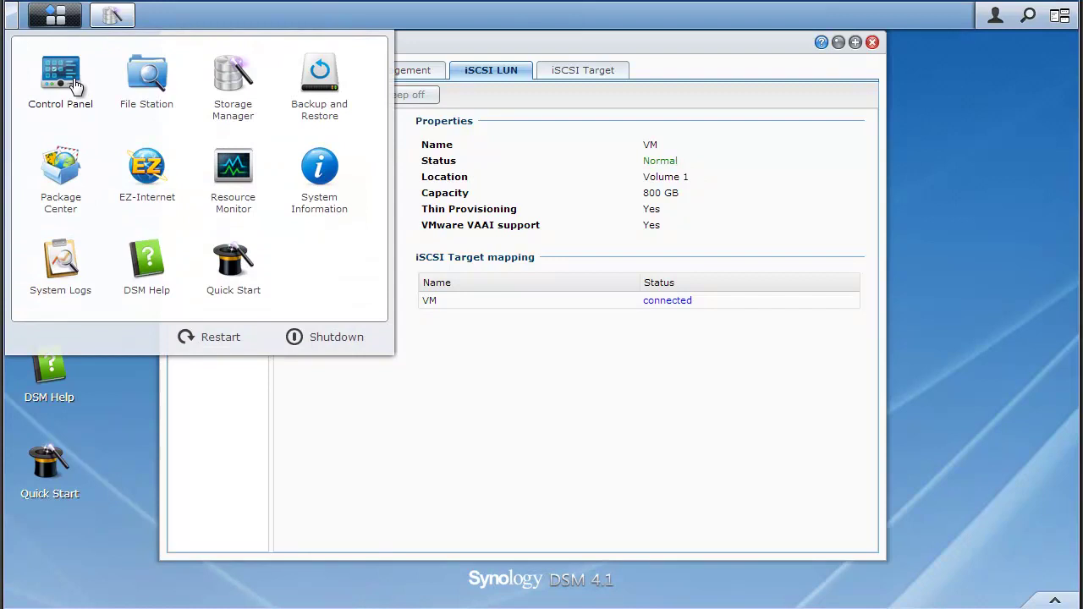
click(61, 80)
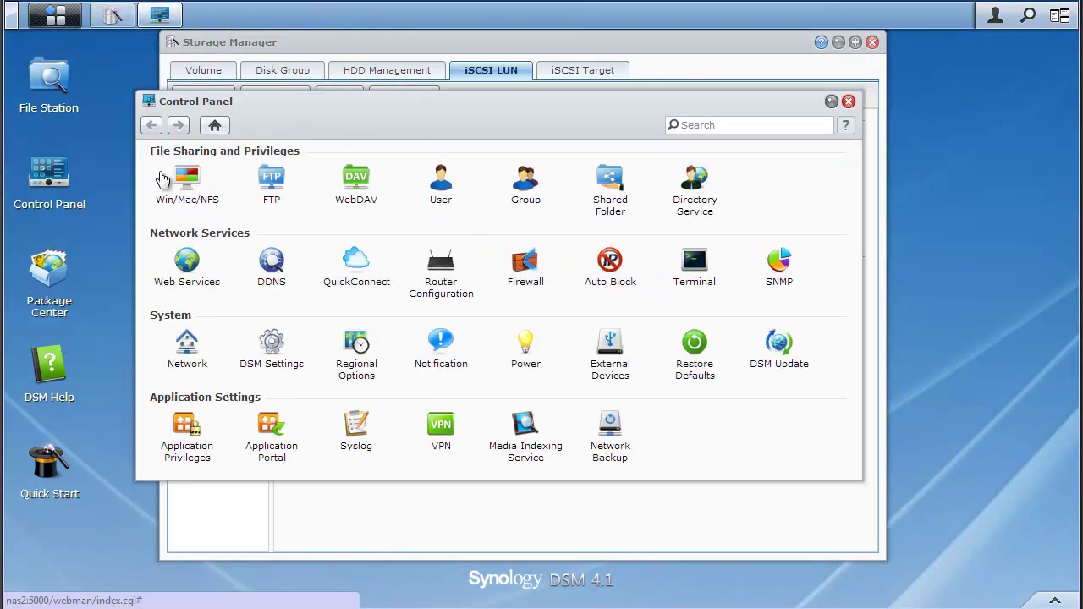
click(181, 181)
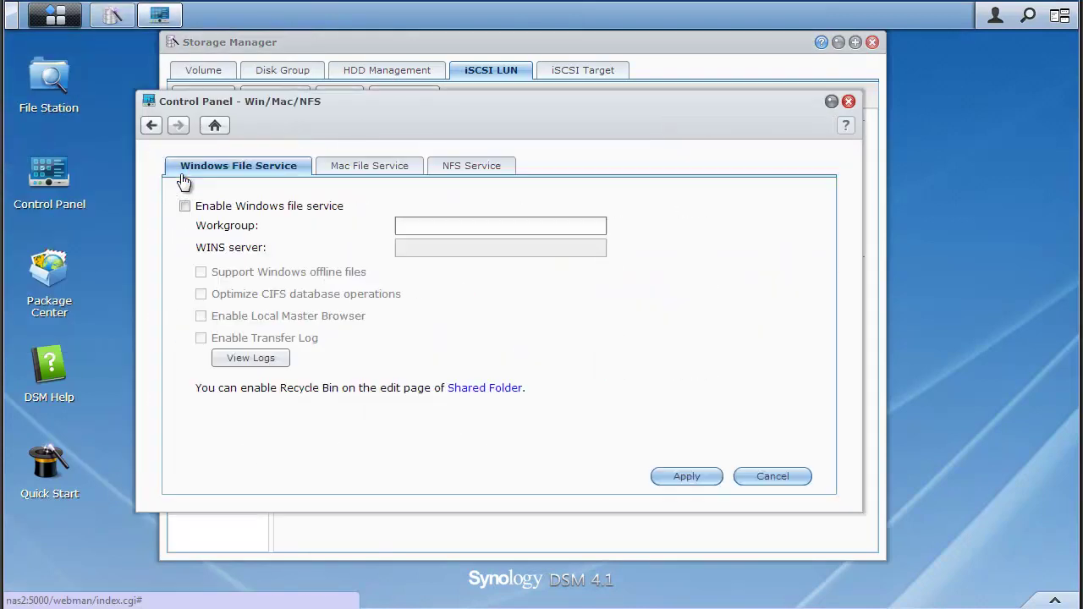
click(450, 168)
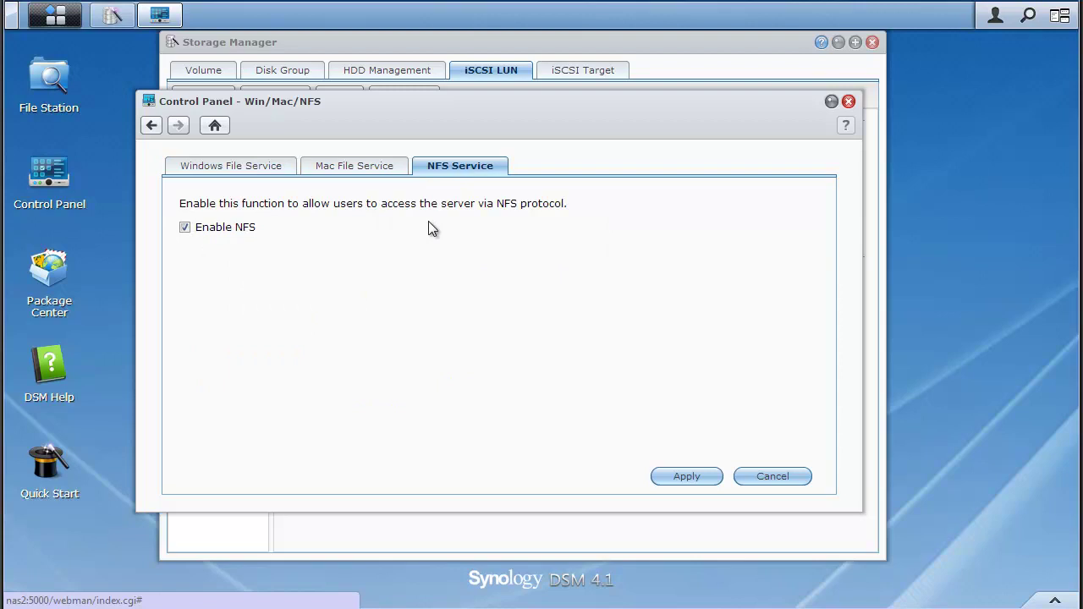
Step: Create a shared folder named WahlNetwork, accepting its user privileges without changes
click(215, 127)
click(612, 194)
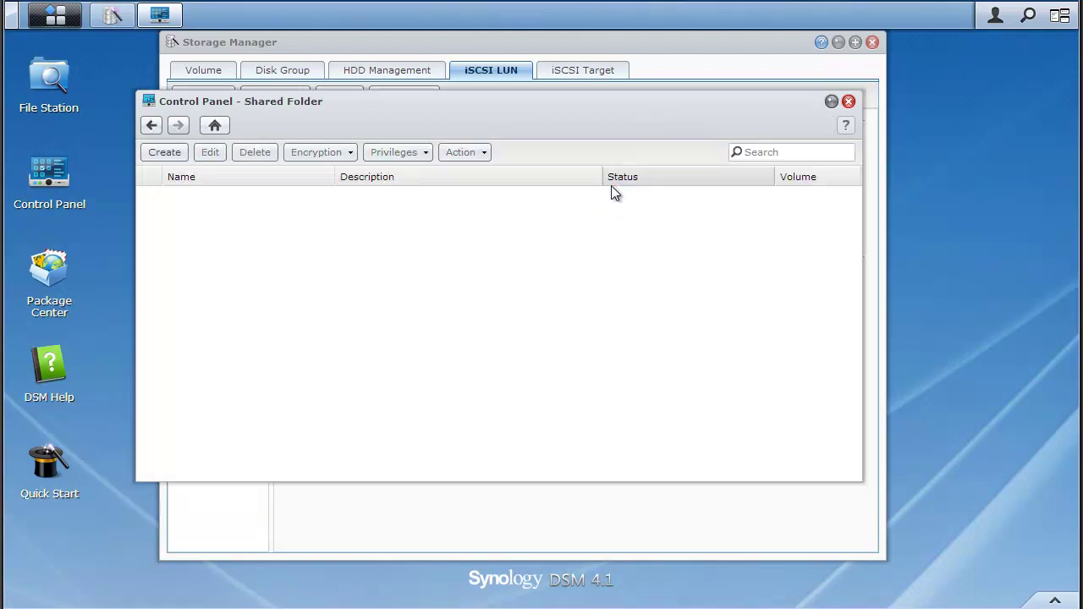
click(173, 157)
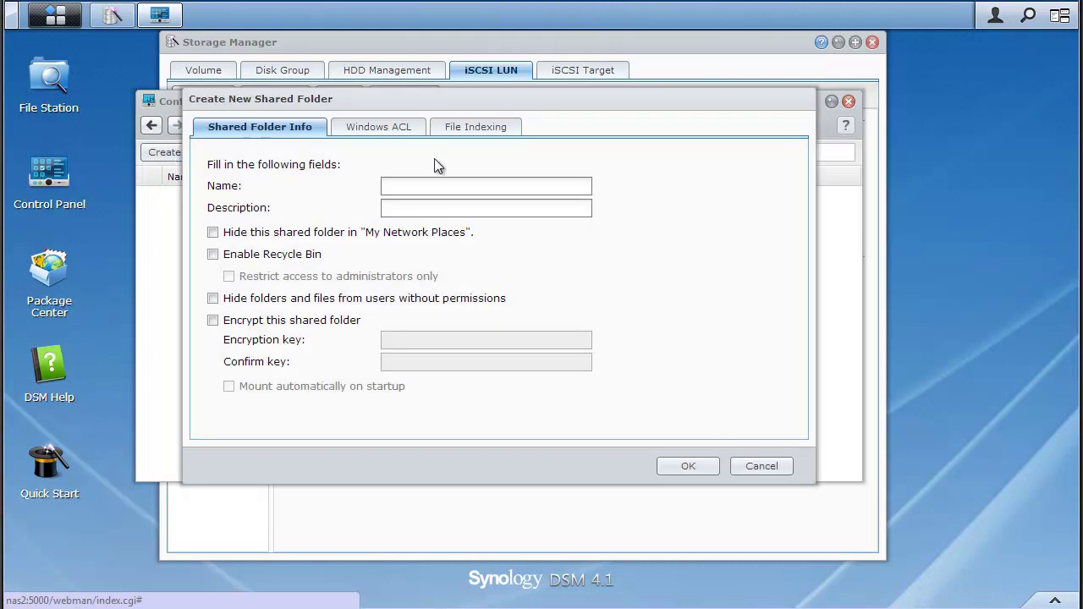
click(441, 189)
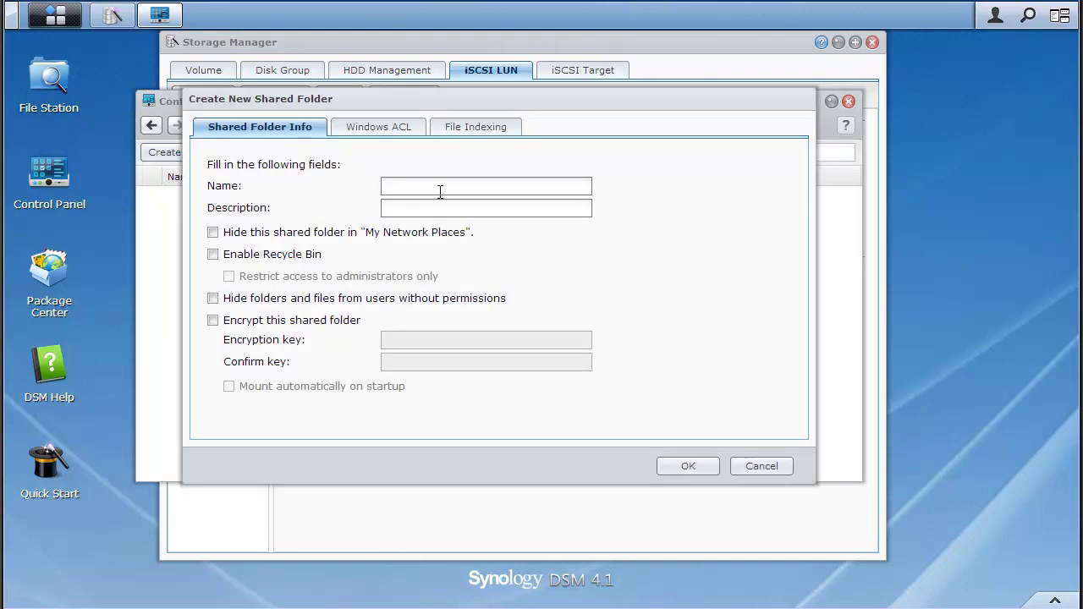
text(Wahl )
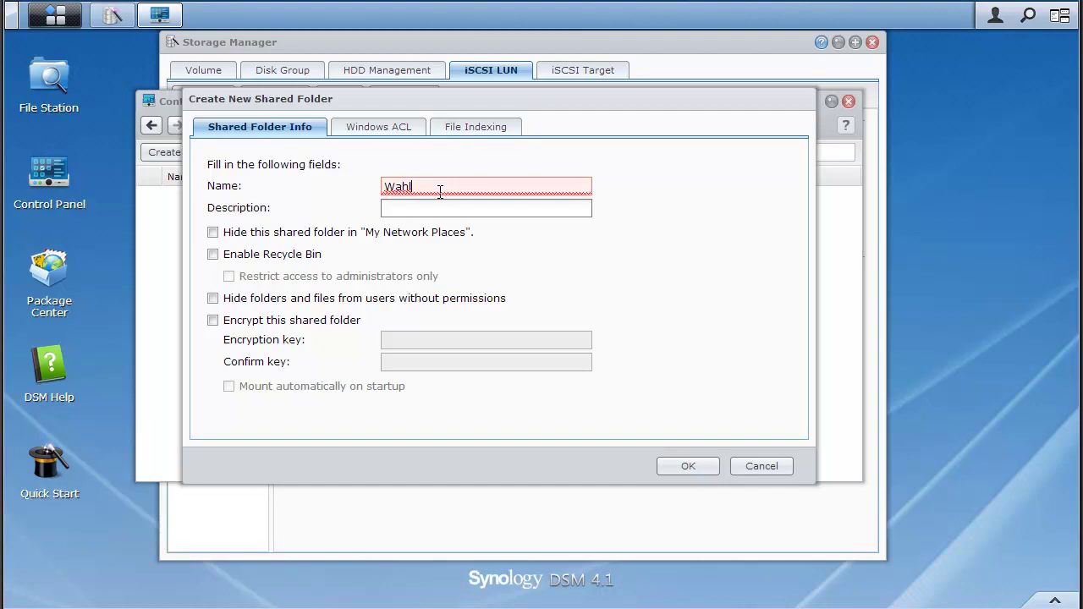
text(Network)
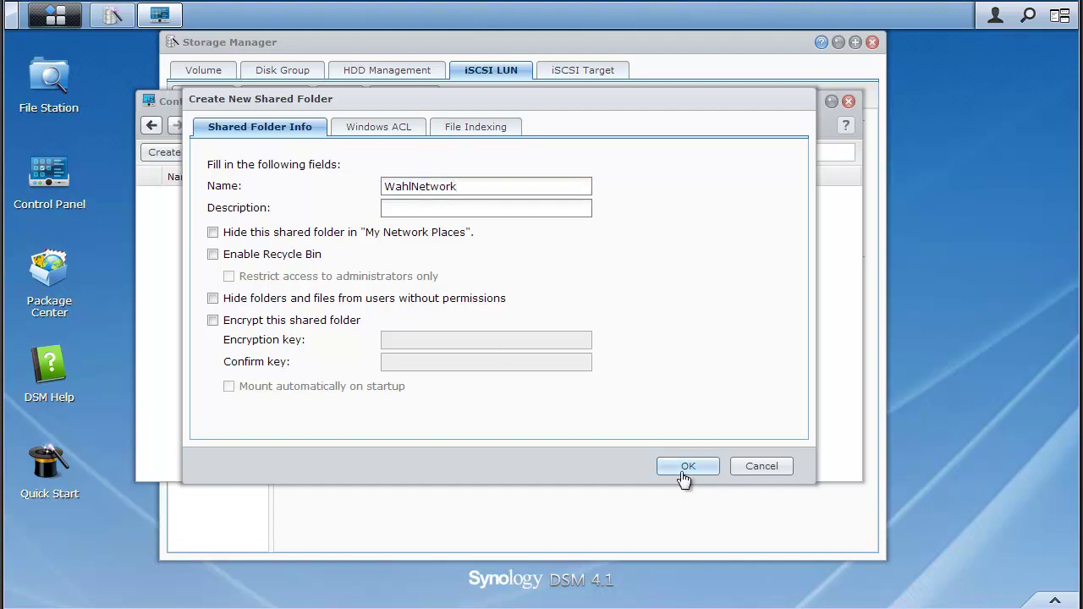
click(685, 470)
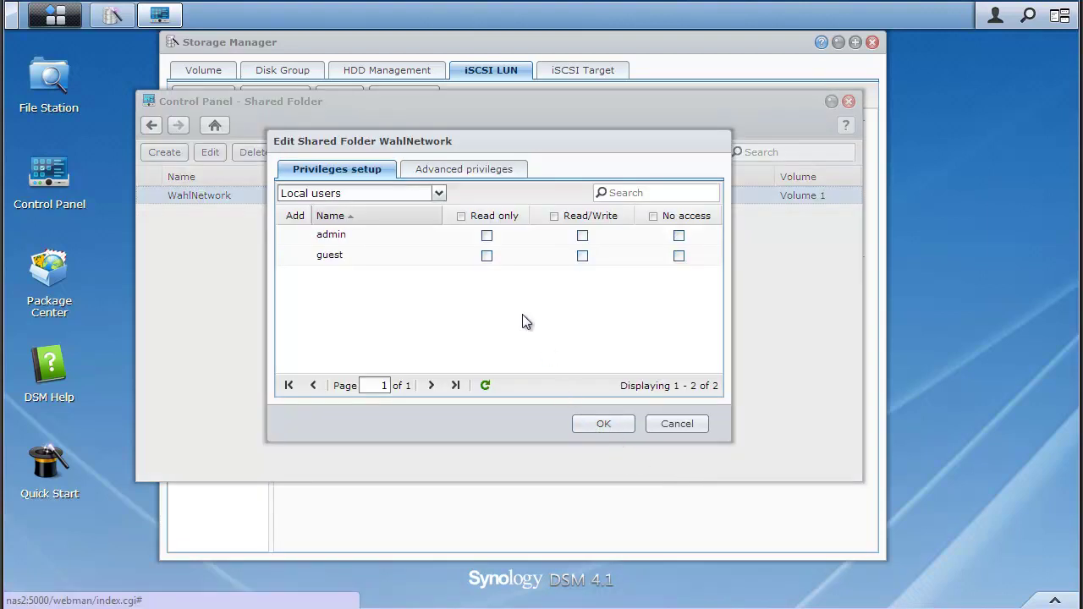
click(600, 425)
Step: Add an NFS rule to the WahlNetwork folder for host * with root squash set to Map to admin
click(398, 154)
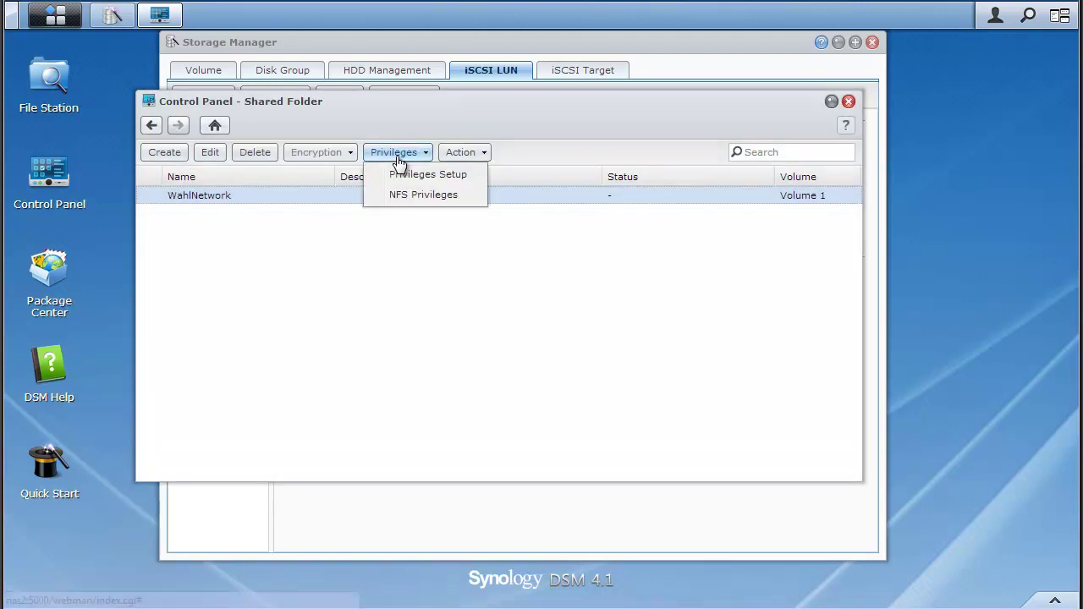
click(392, 196)
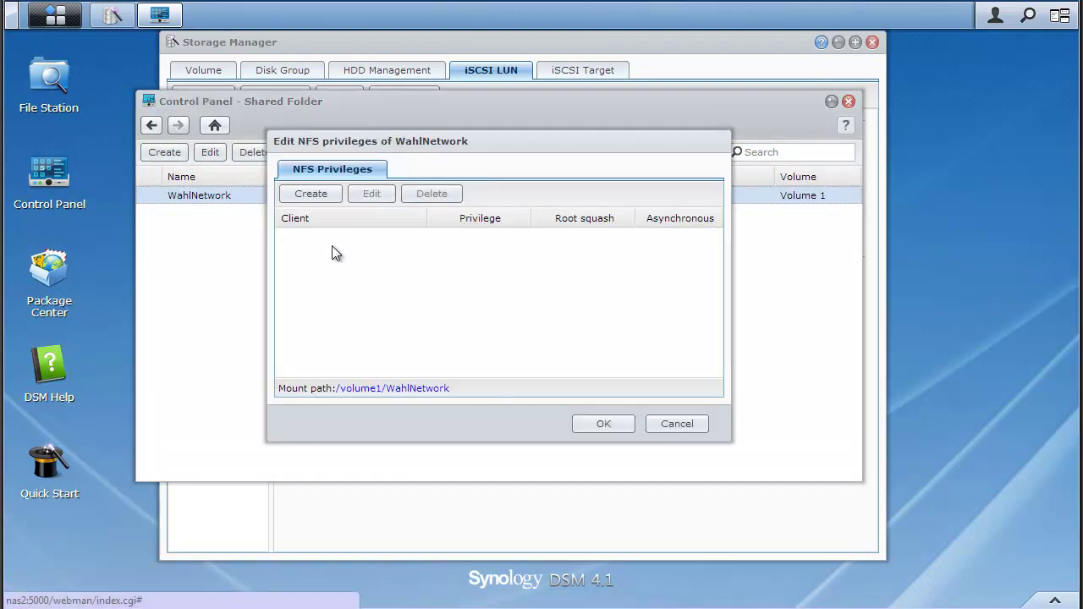
click(318, 197)
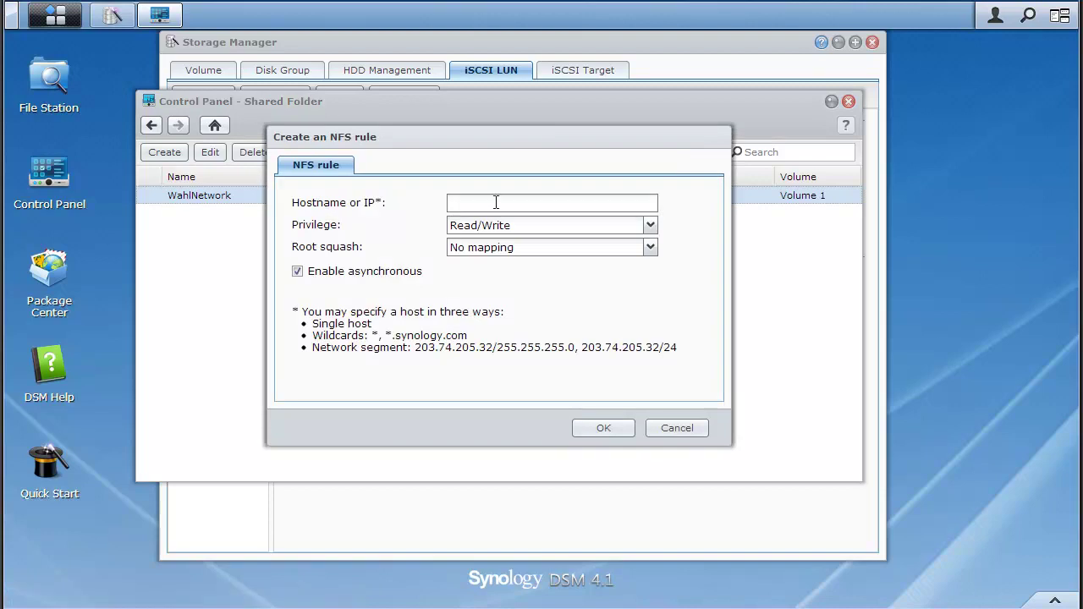
click(496, 202)
text(*)
click(462, 248)
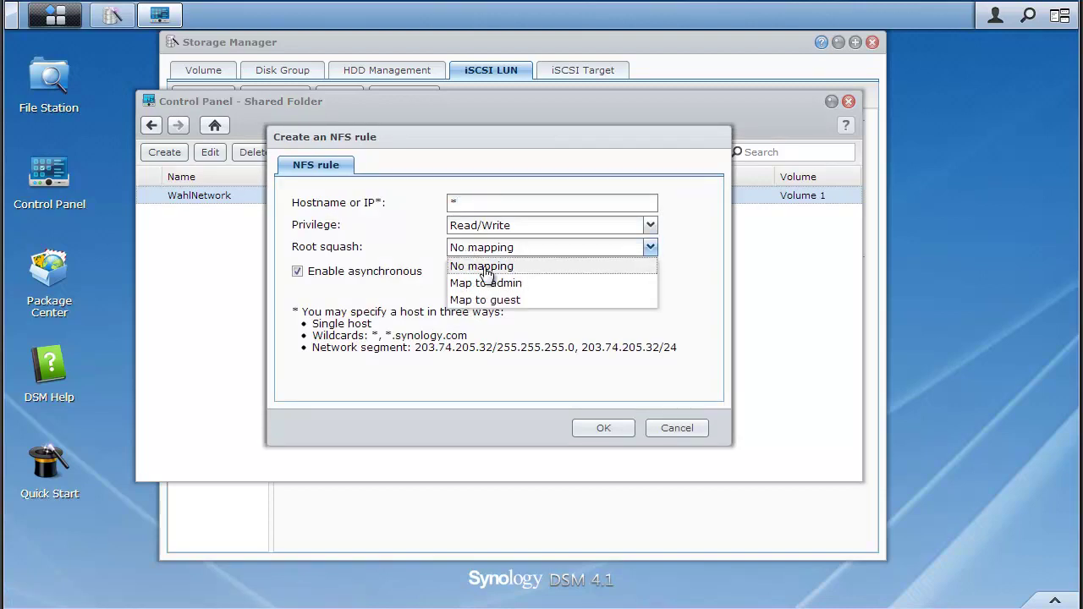
click(487, 283)
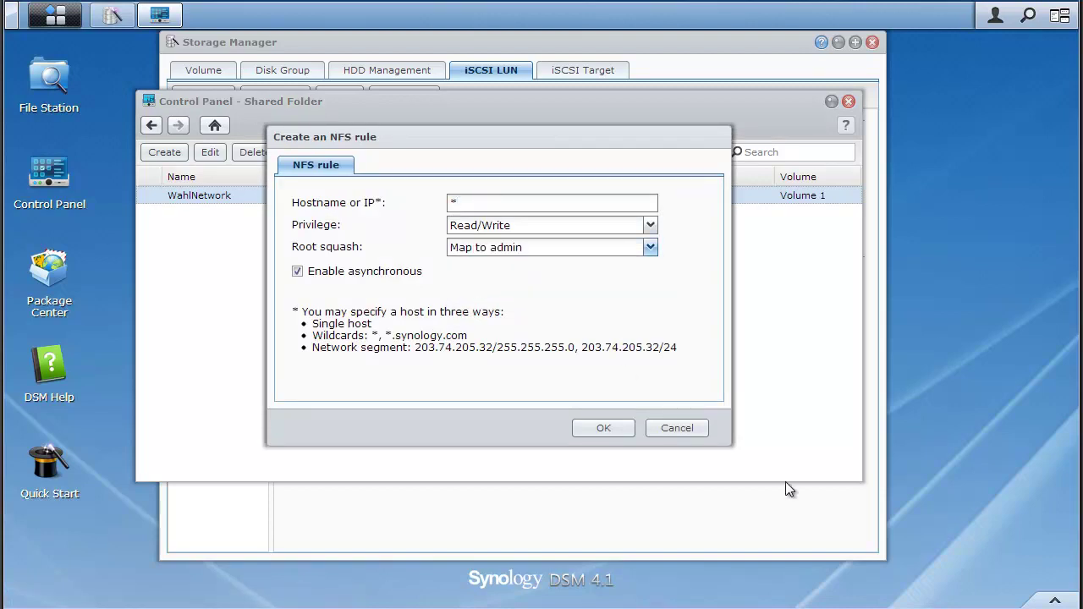
click(603, 428)
click(613, 433)
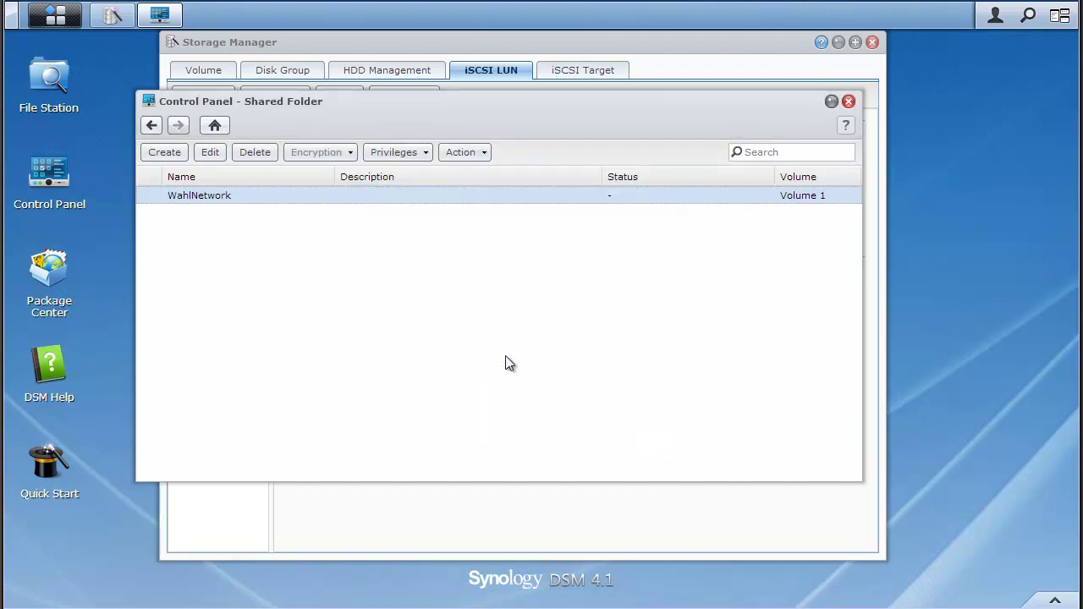
Step: Review the NFS privileges and mount path of the WahlNetwork folder, and close the Control Panel
click(219, 161)
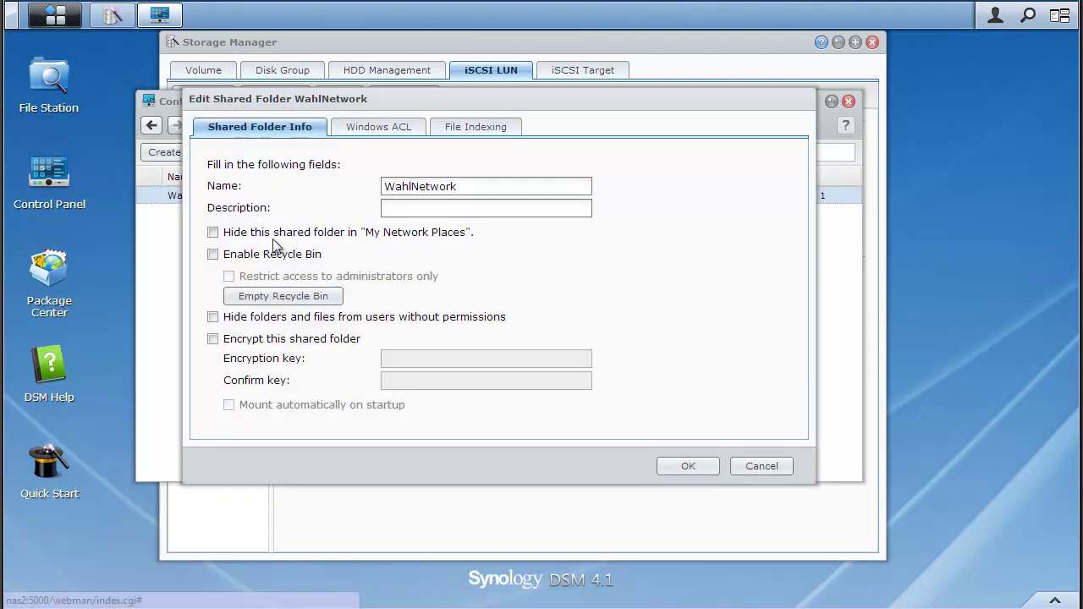
click(782, 465)
click(418, 153)
click(409, 198)
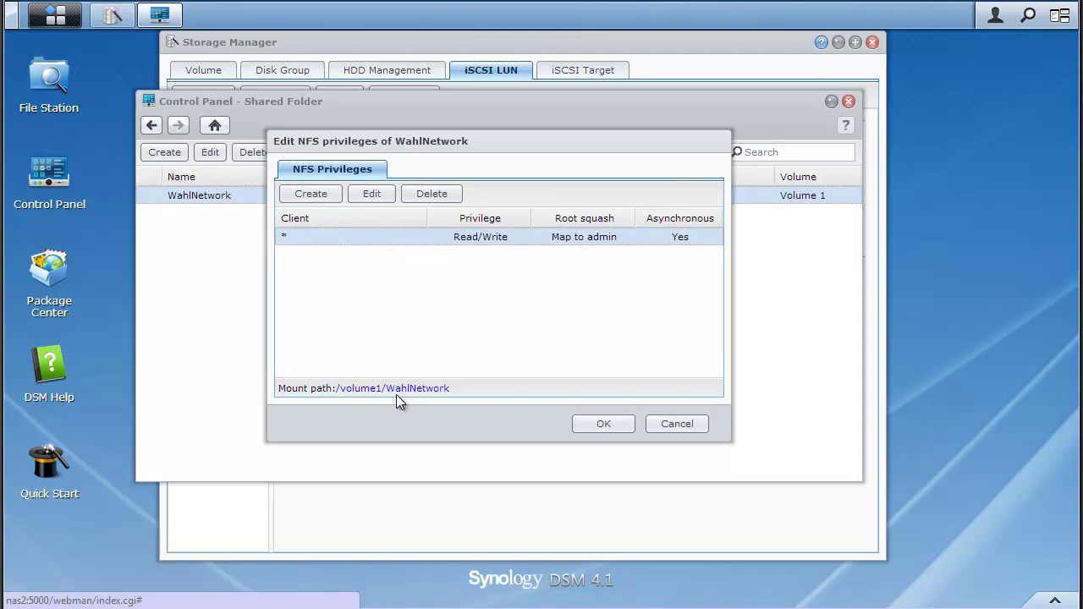
click(690, 427)
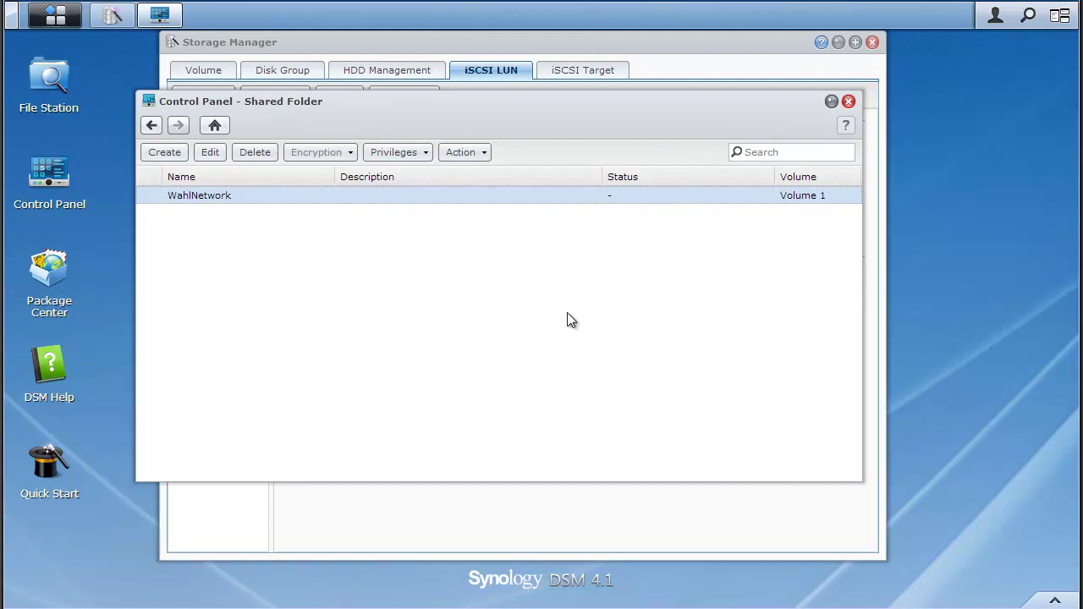
click(849, 101)
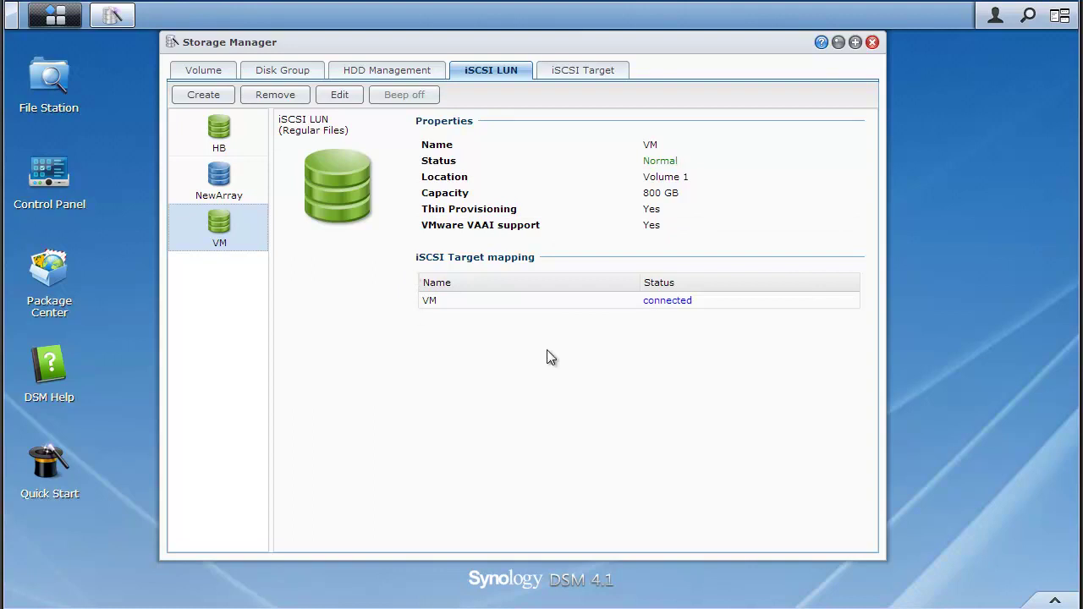
Step: Examine the VM iSCSI target's general and advanced settings without changing them, and view the Test target's properties
click(585, 69)
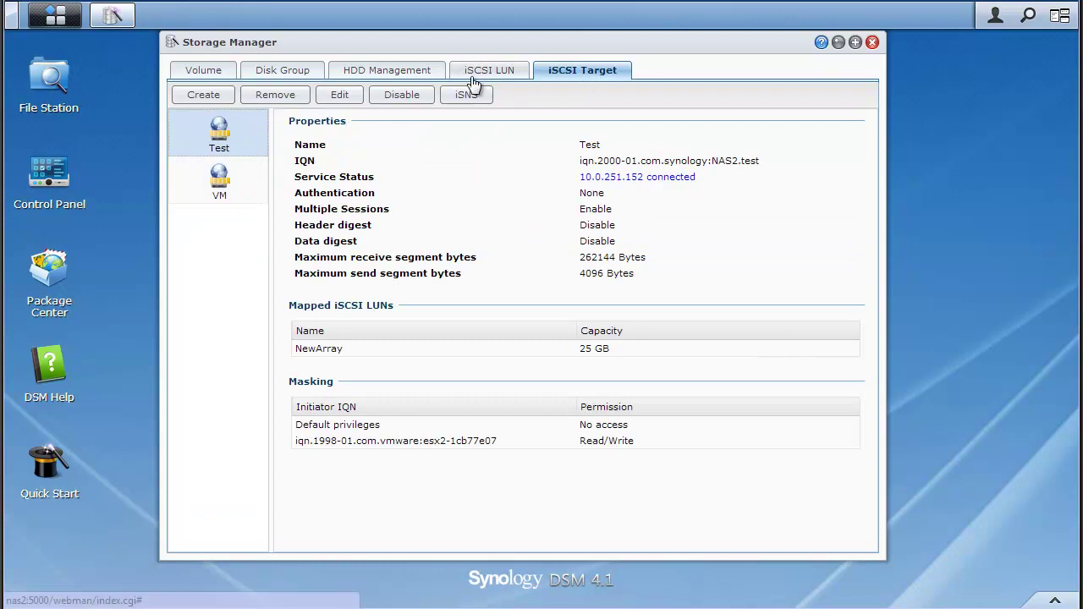
click(238, 177)
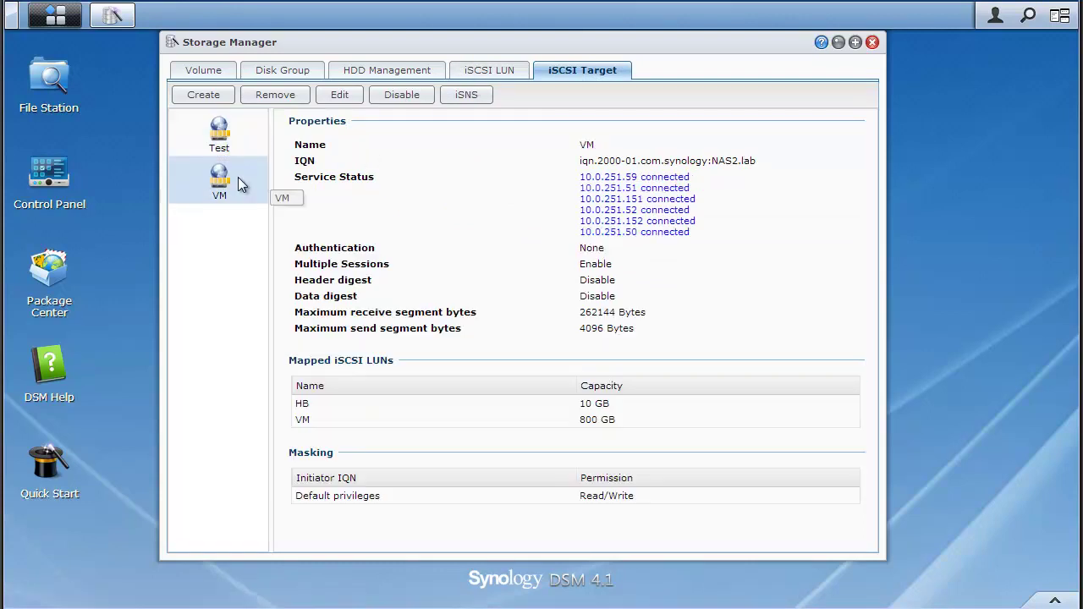
click(342, 96)
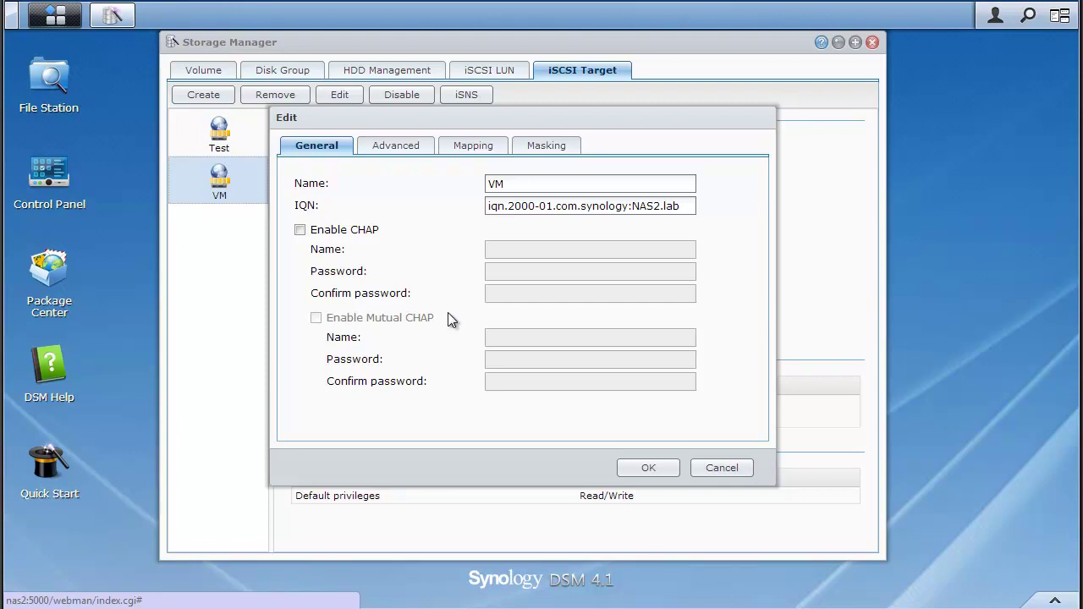
click(421, 144)
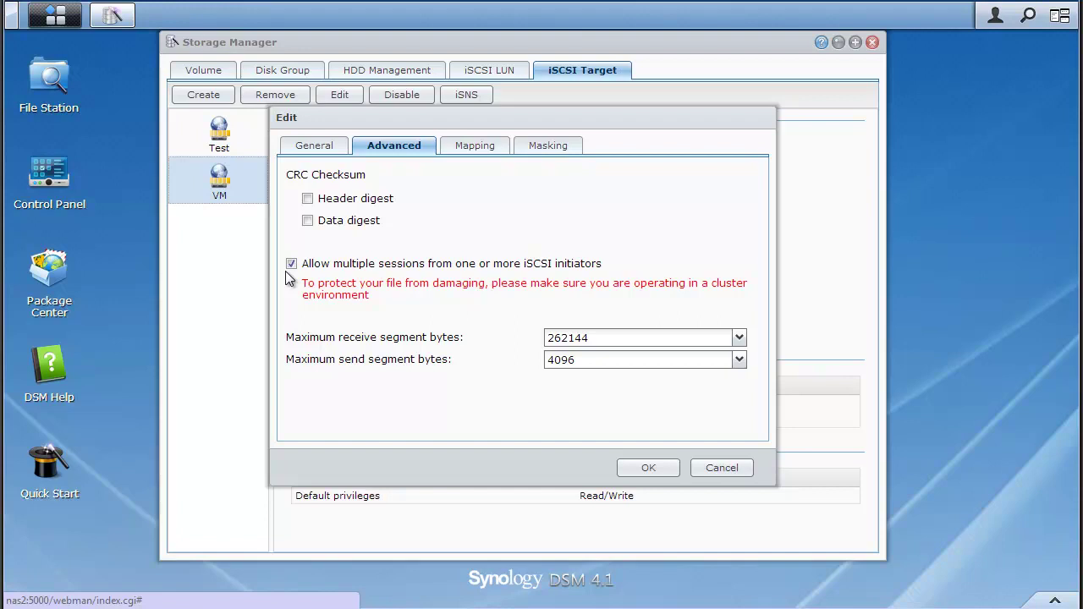
click(720, 468)
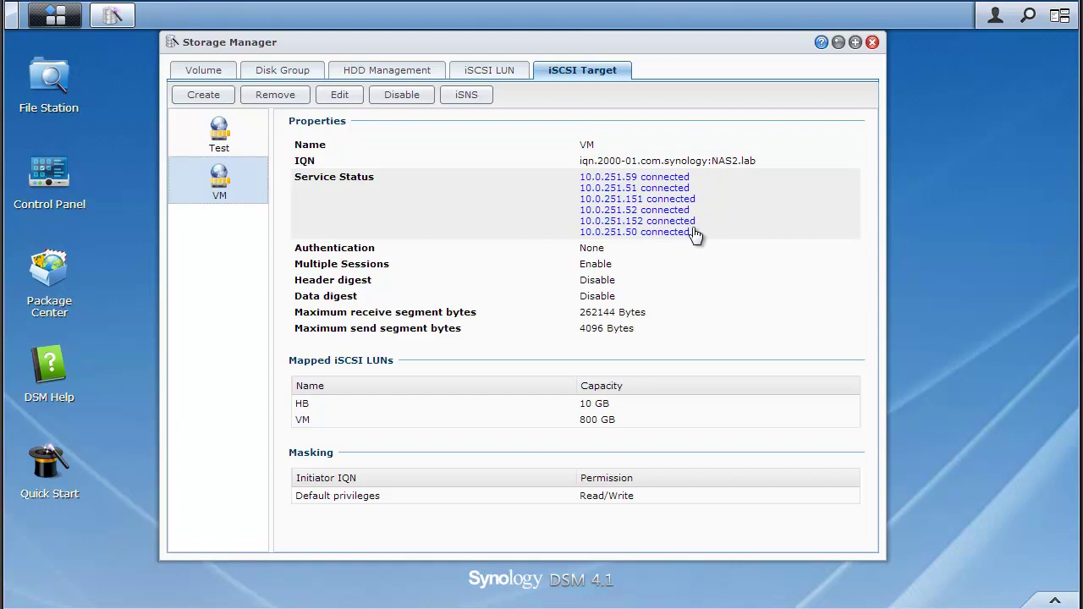
click(200, 131)
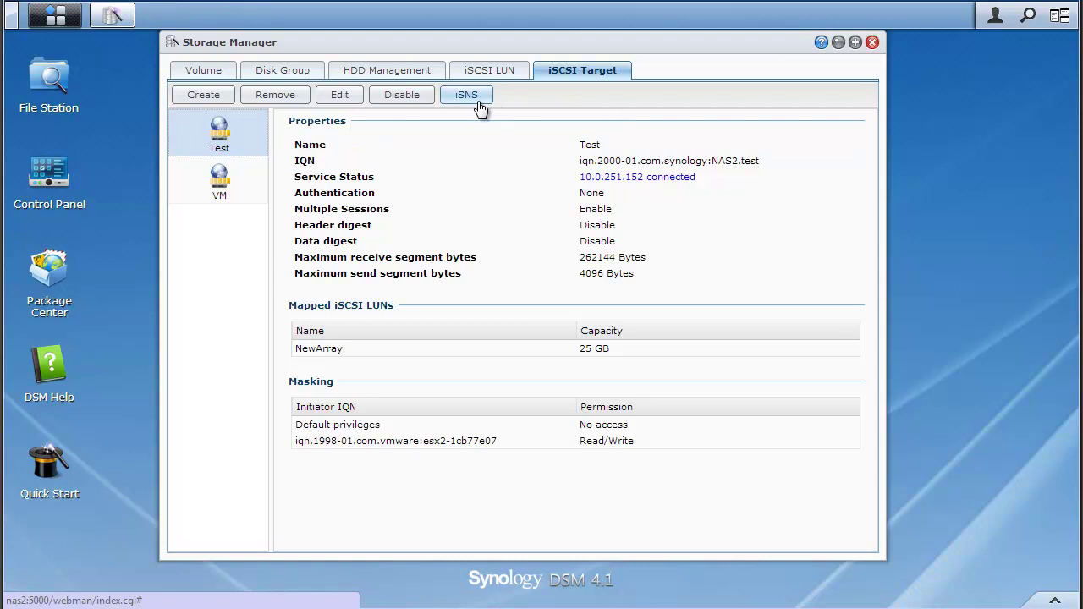
Step: Compare the properties of the block-level NewArray iSCSI LUN with the file-based VM LUN
click(482, 75)
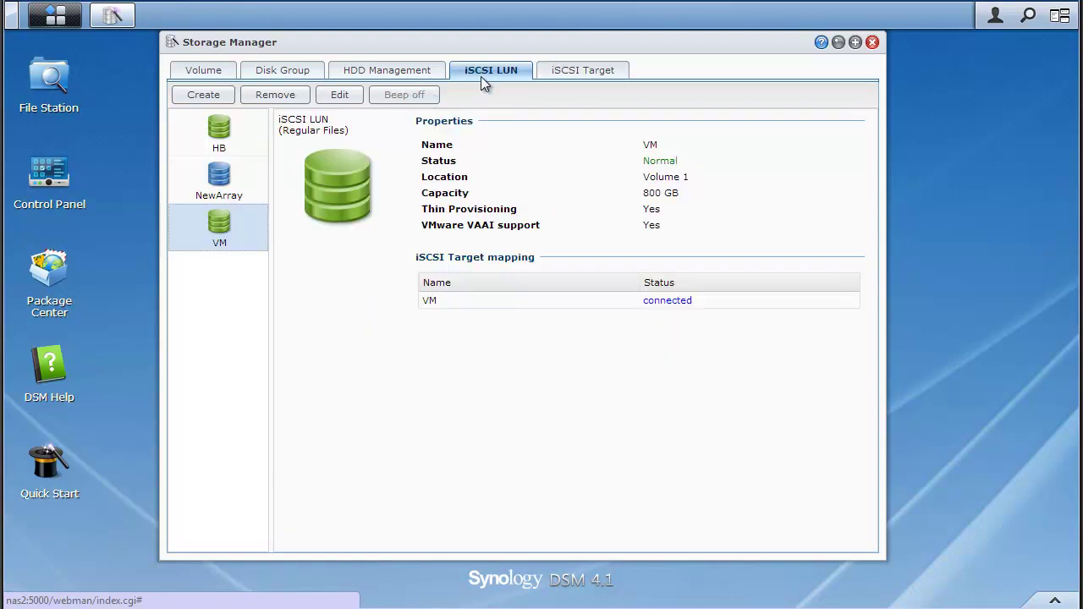
click(232, 180)
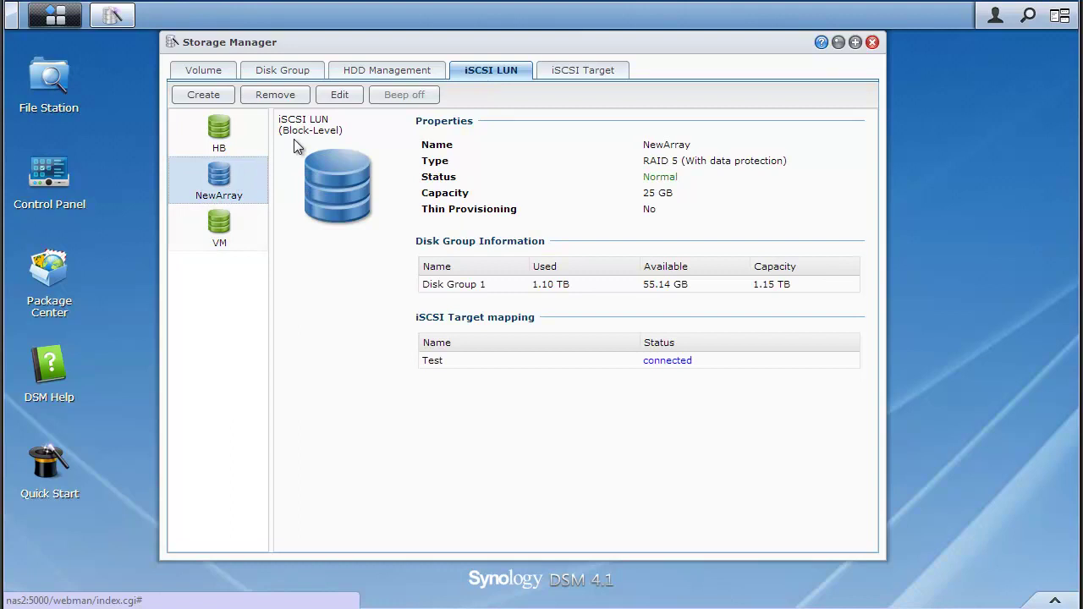
click(257, 212)
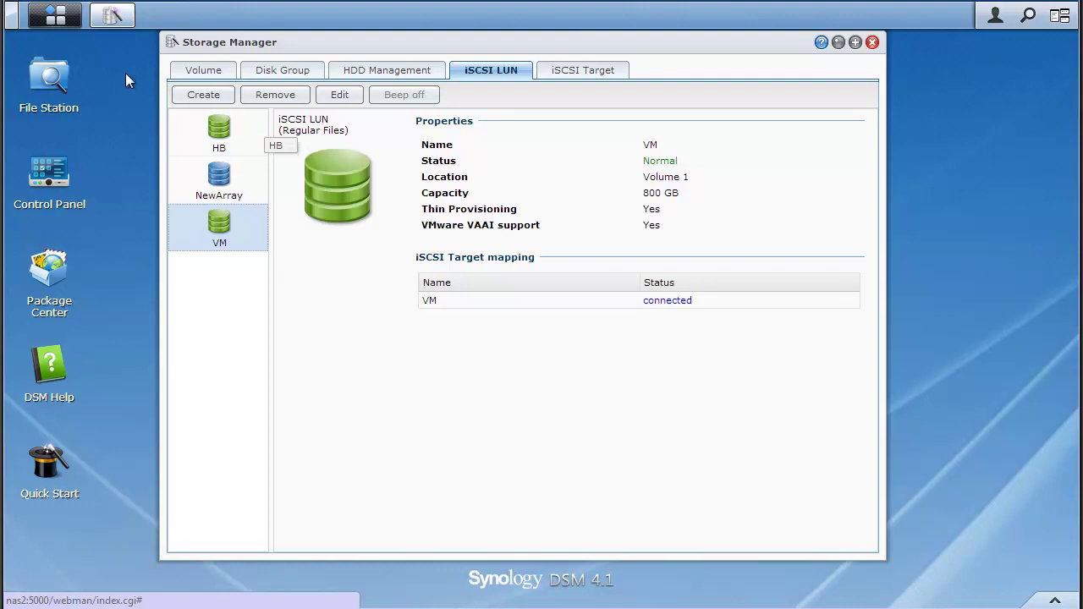
Step: Open the Control Panel's network interface settings and review the Bond 1 IP, jumbo frame and VLAN configuration
click(52, 16)
click(57, 75)
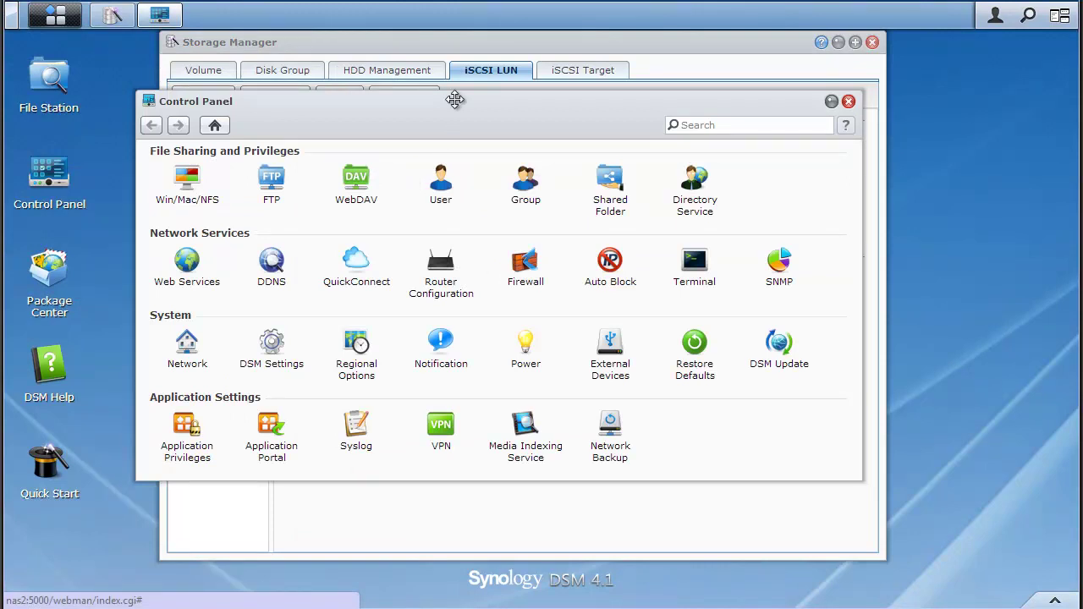
click(187, 343)
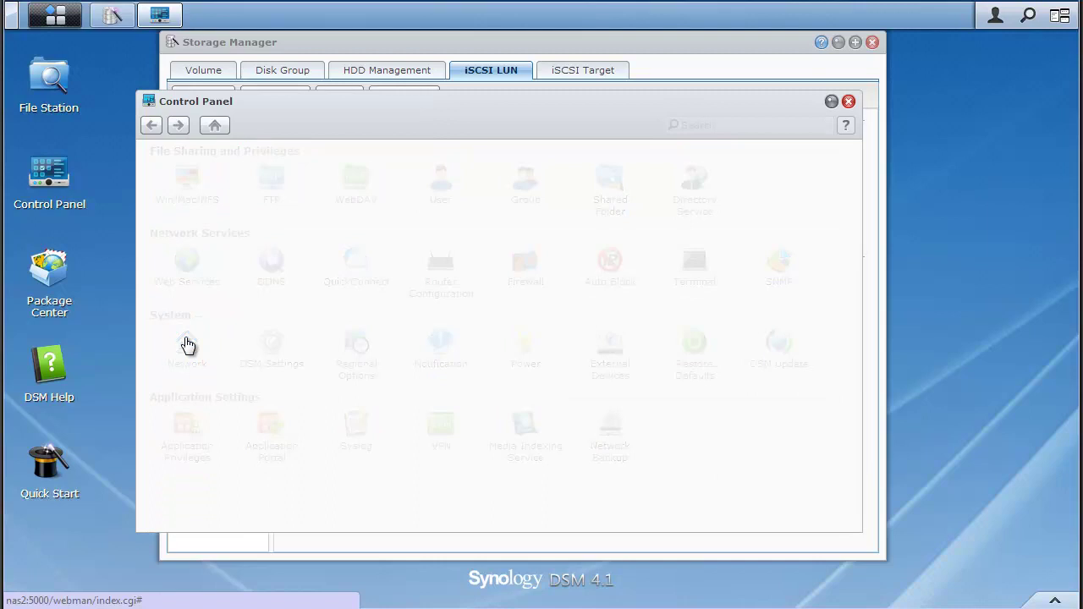
click(267, 173)
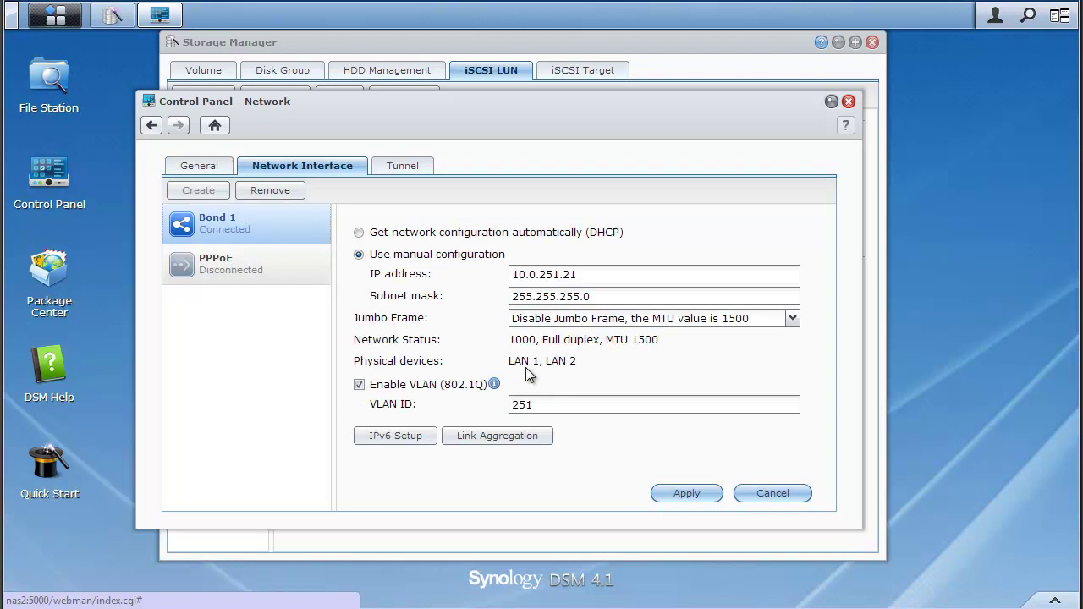
Step: Examine Bond 1's link aggregation mode and physical devices, leaving the settings unchanged
click(508, 435)
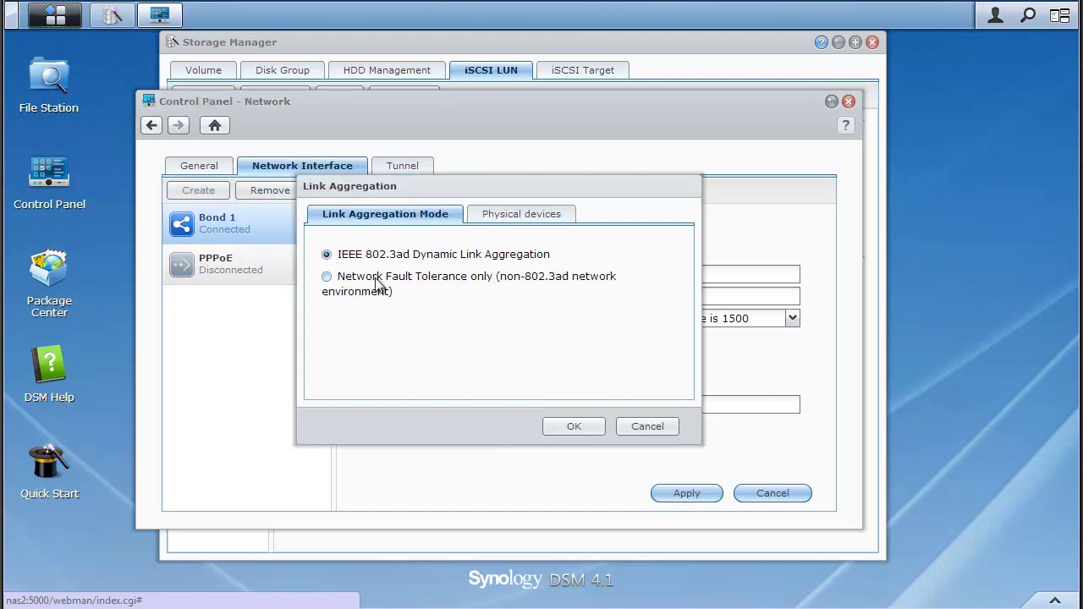
click(510, 217)
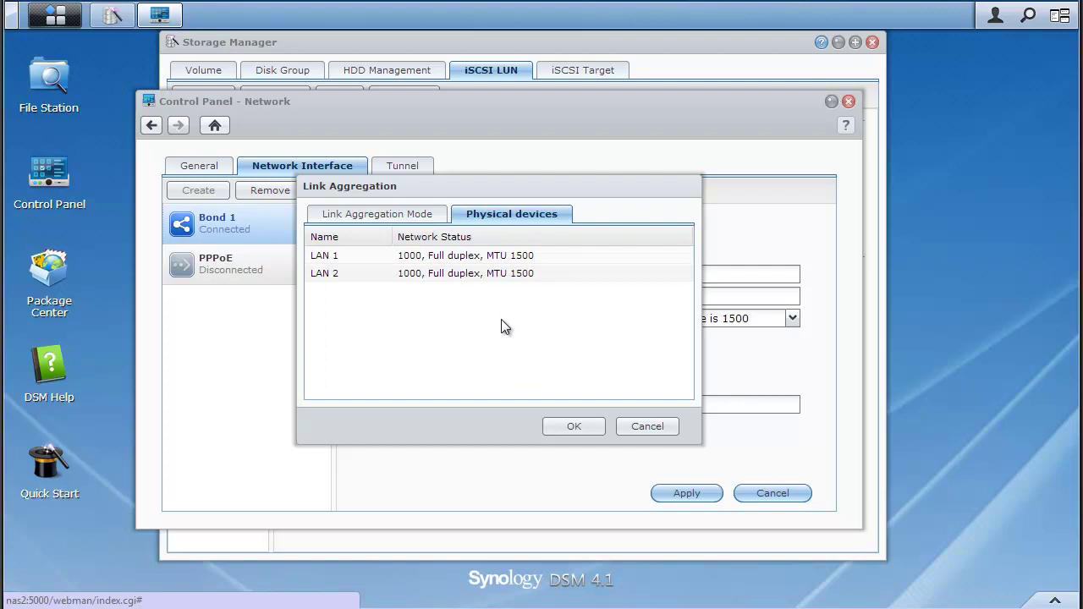
click(387, 210)
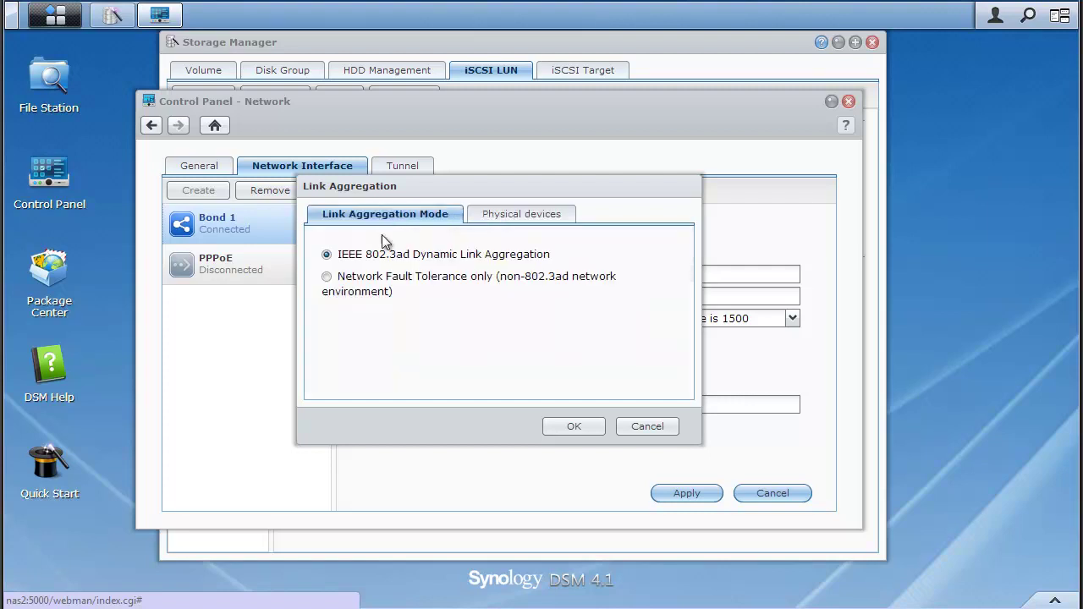
click(647, 427)
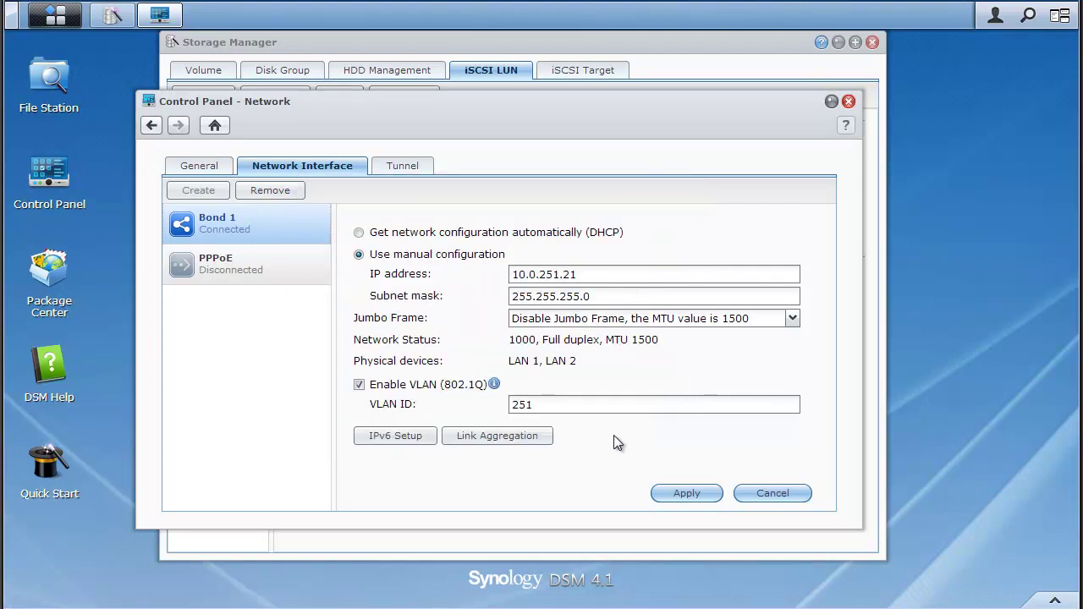
Step: Review the NAS power settings for general recovery, UPS, beep control and HDD hibernation, and return to the Control Panel overview
click(214, 125)
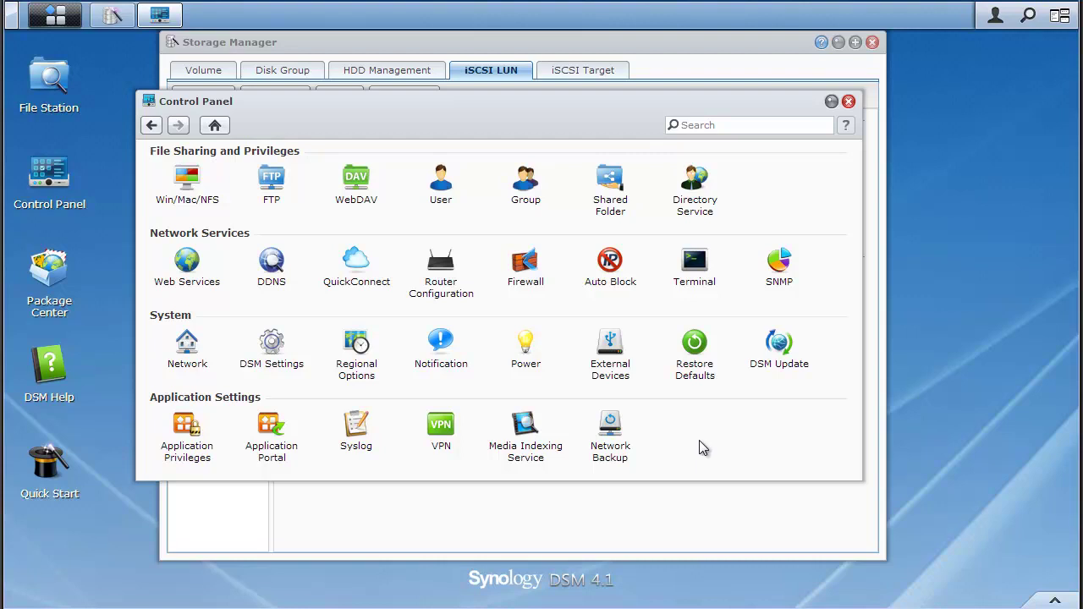
click(521, 349)
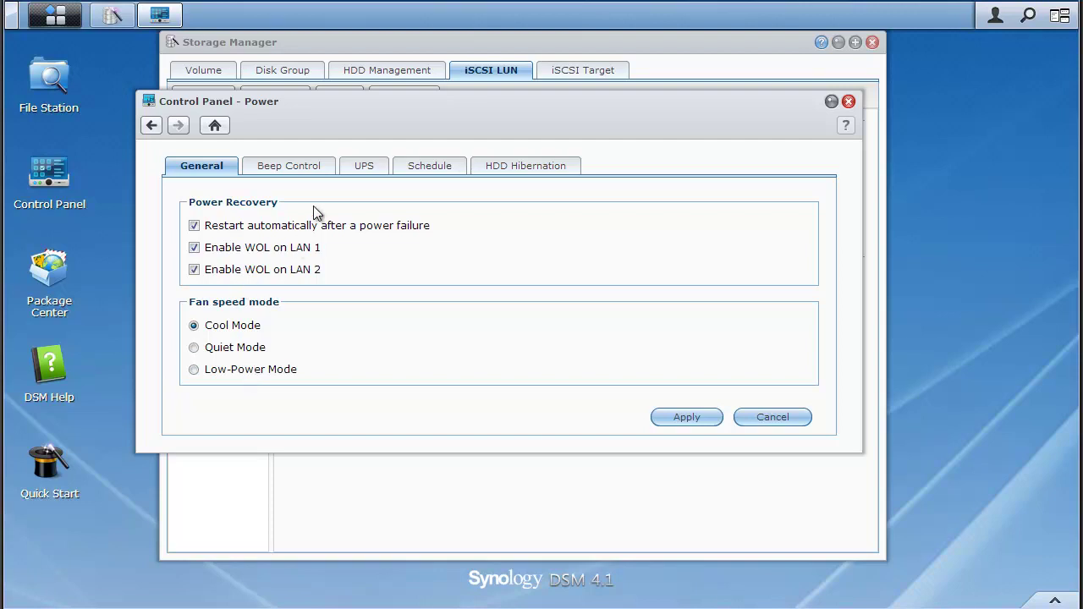
click(362, 168)
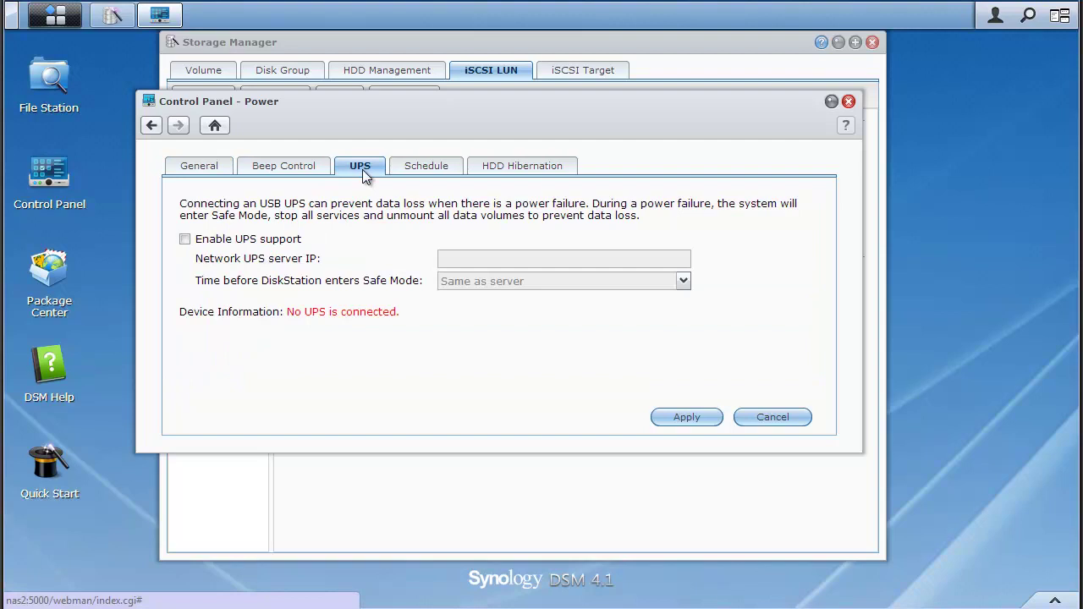
click(285, 167)
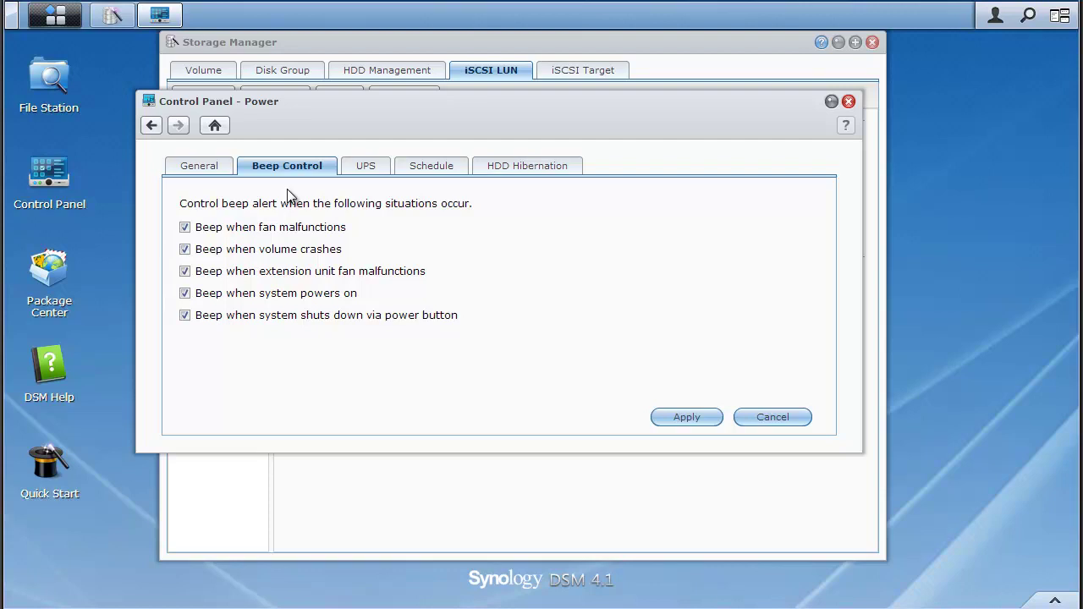
click(492, 173)
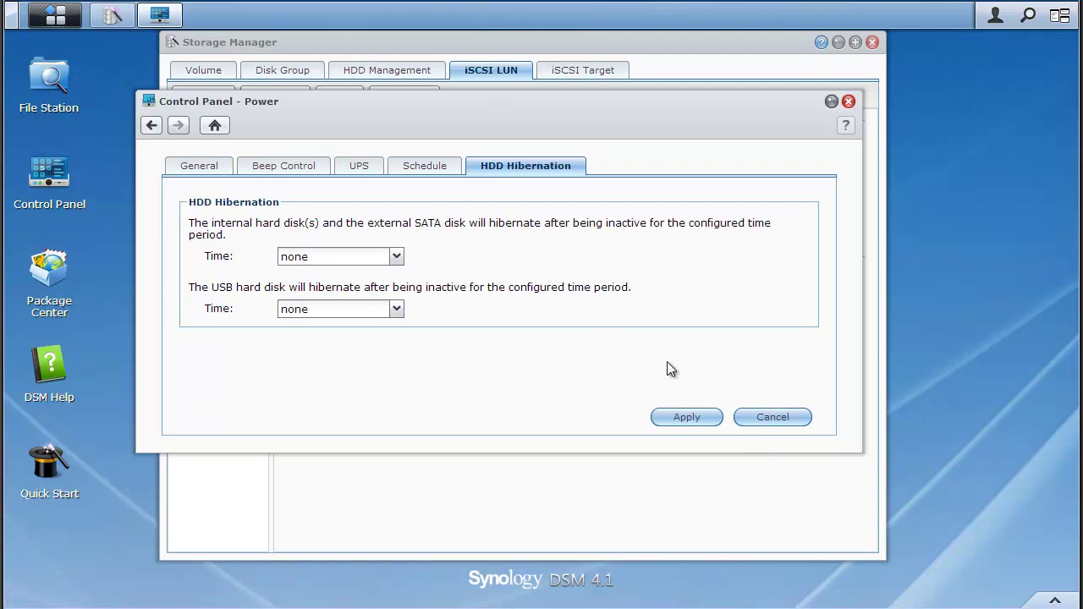
click(217, 125)
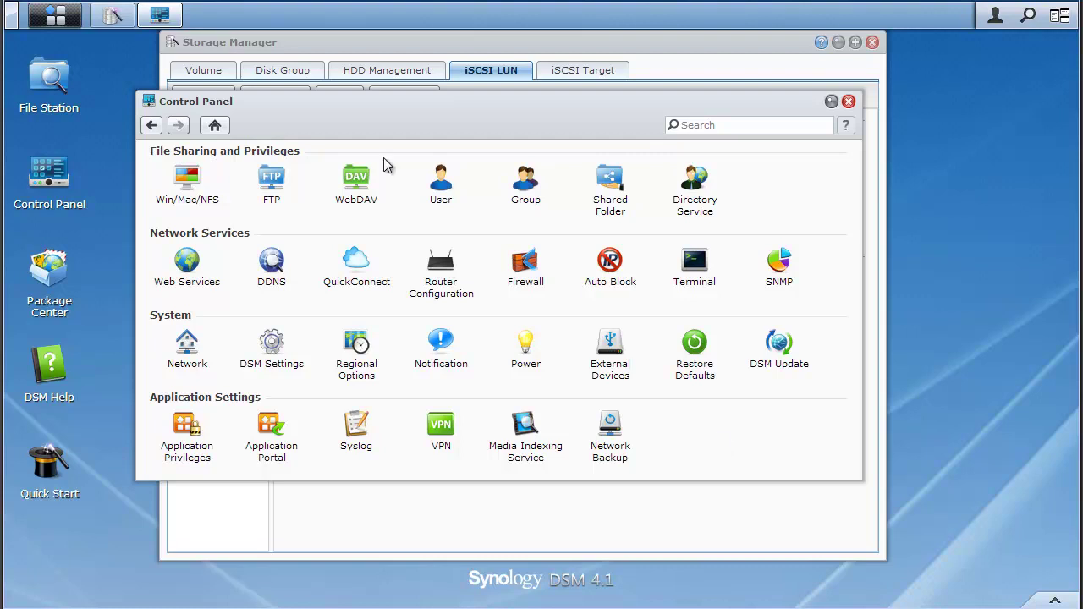
Step: Open the Resource Monitor, move its window fully into view, and check the memory and CPU performance
click(55, 14)
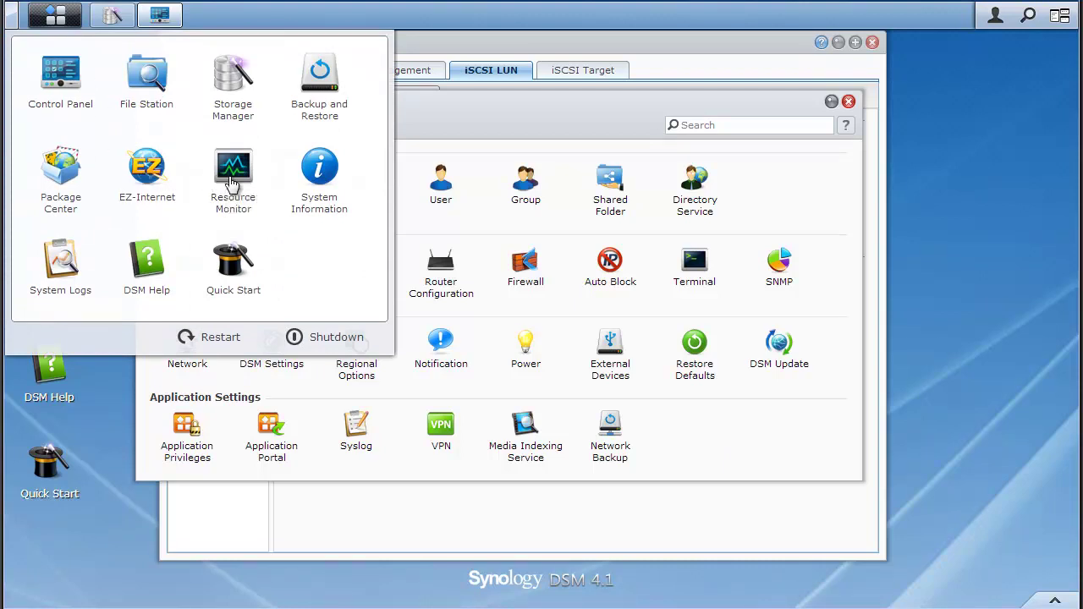
click(232, 175)
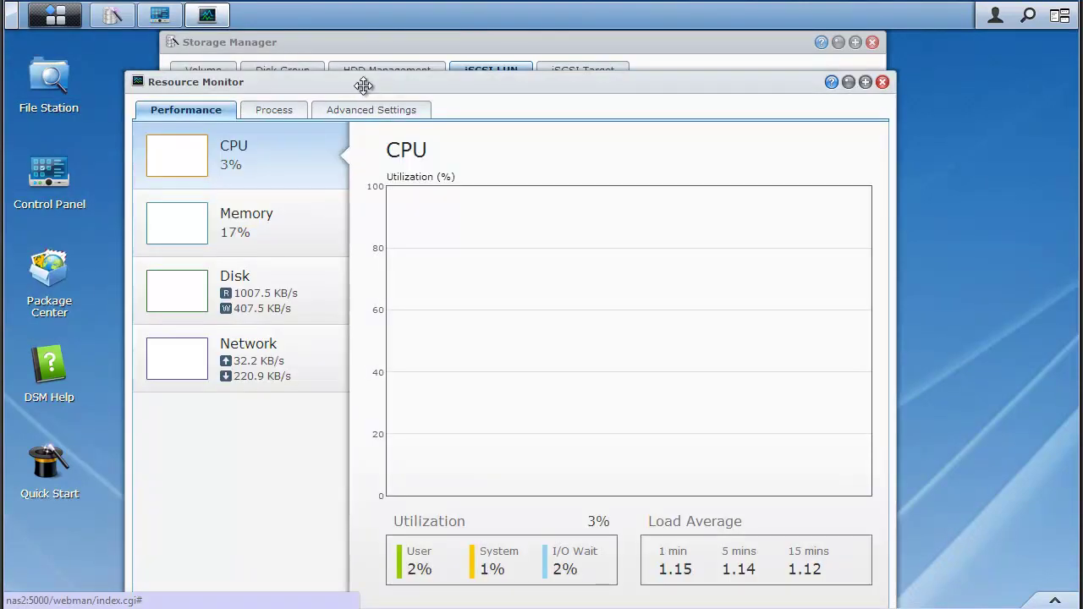
drag(363, 85, 363, 56)
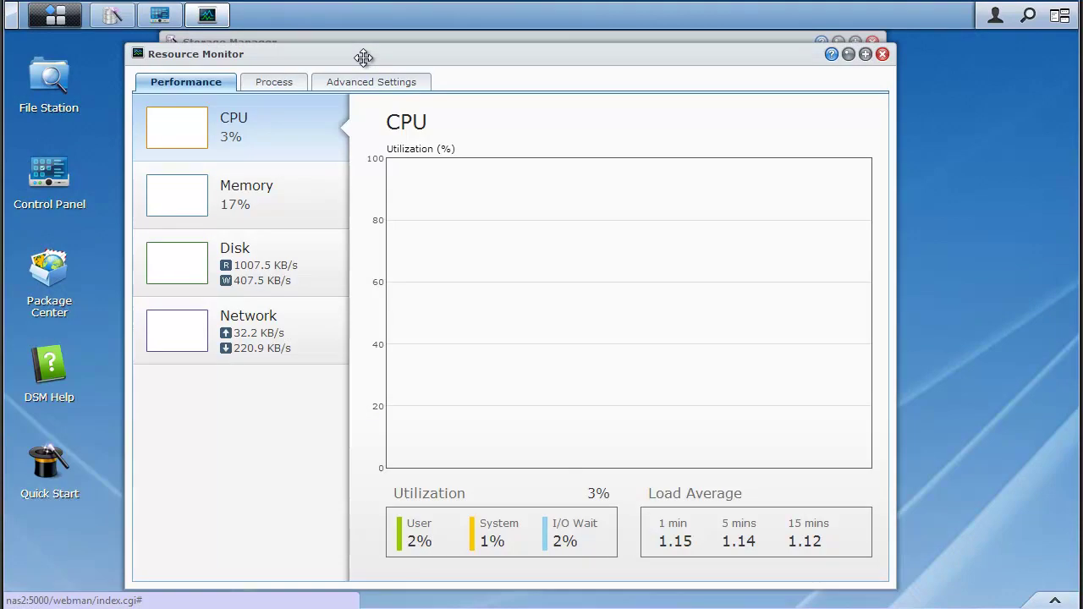
click(274, 214)
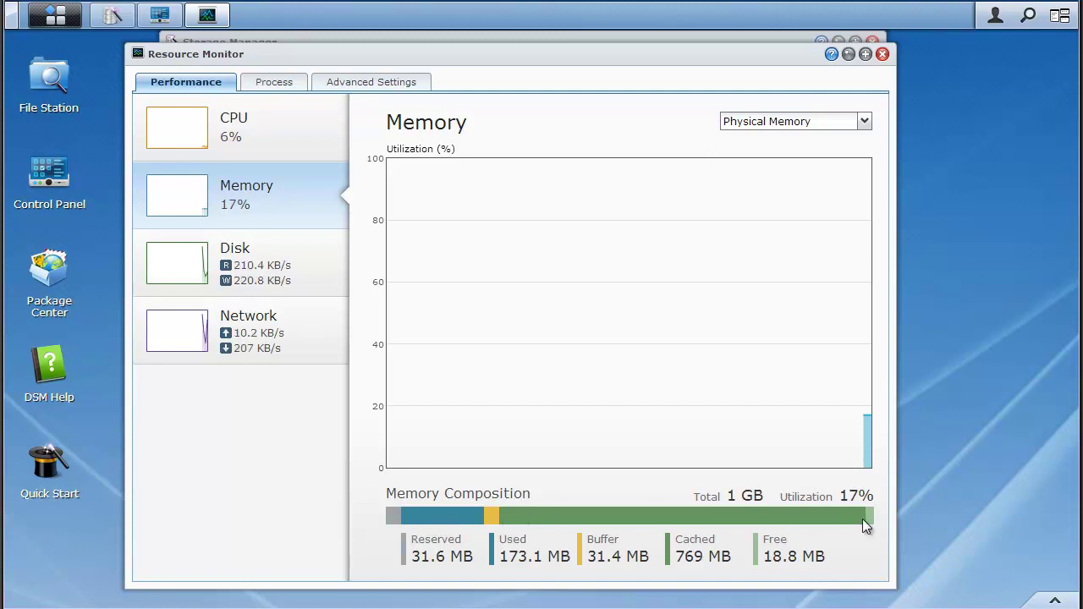
click(257, 138)
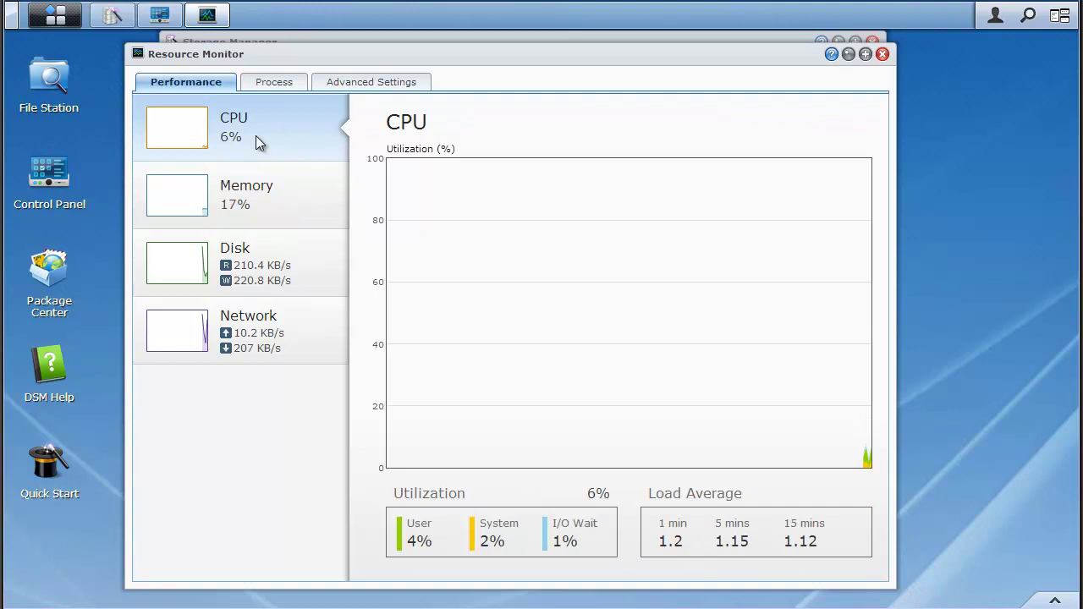
Step: Inspect the disk performance, including the per-disk read and write statistics in an enlarged list of all disks, and close the list
click(273, 256)
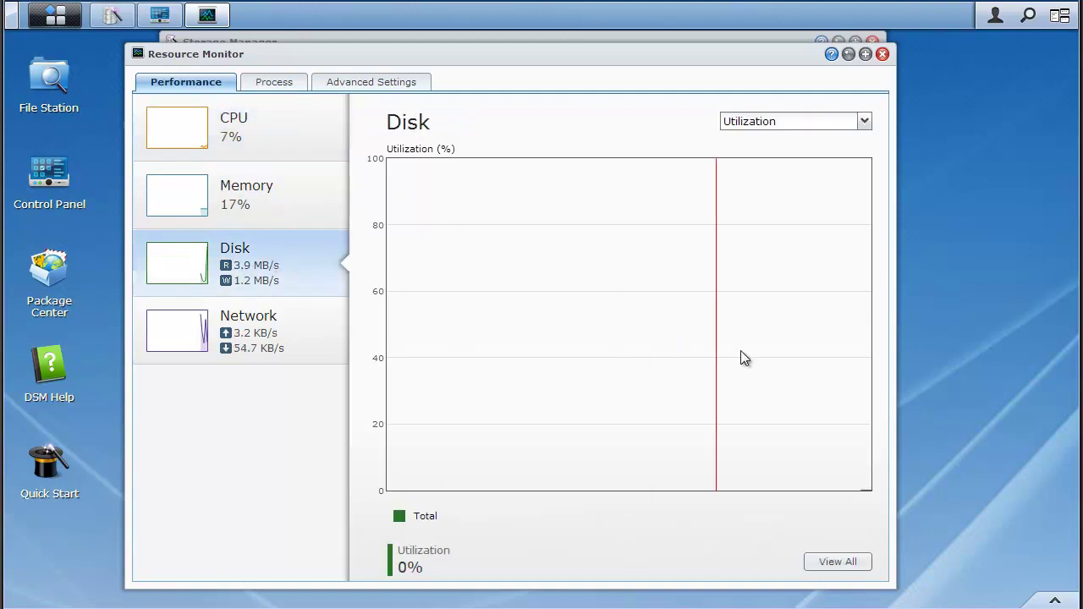
click(818, 561)
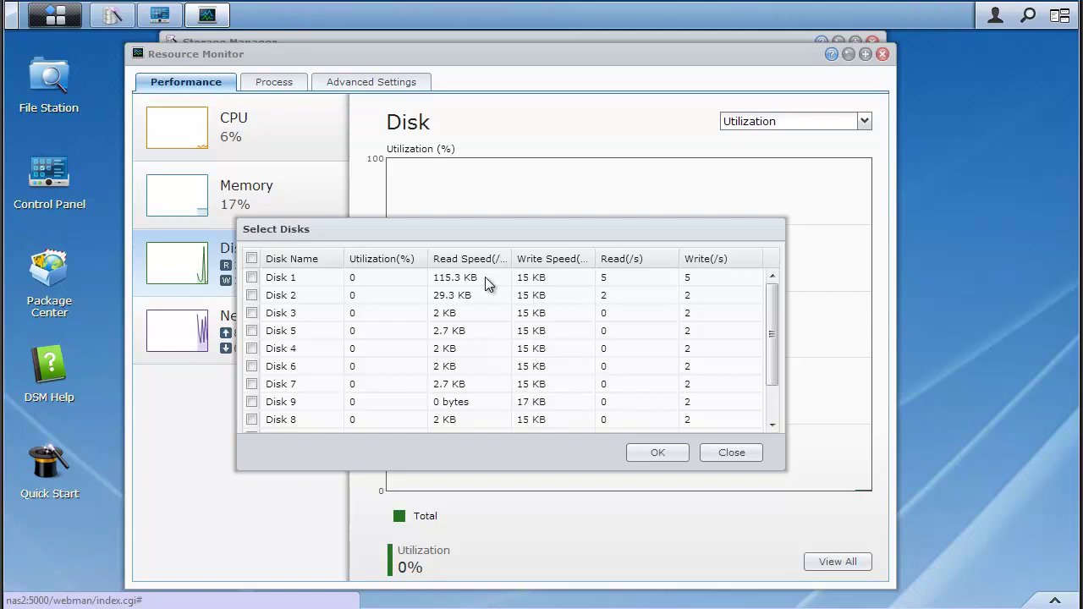
drag(505, 468, 504, 531)
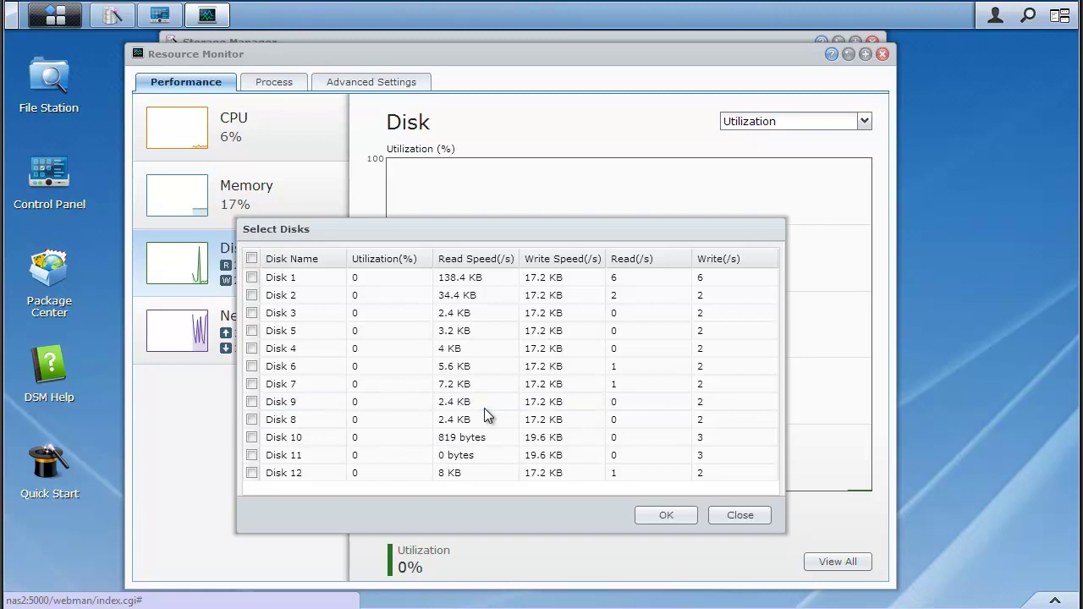
click(740, 515)
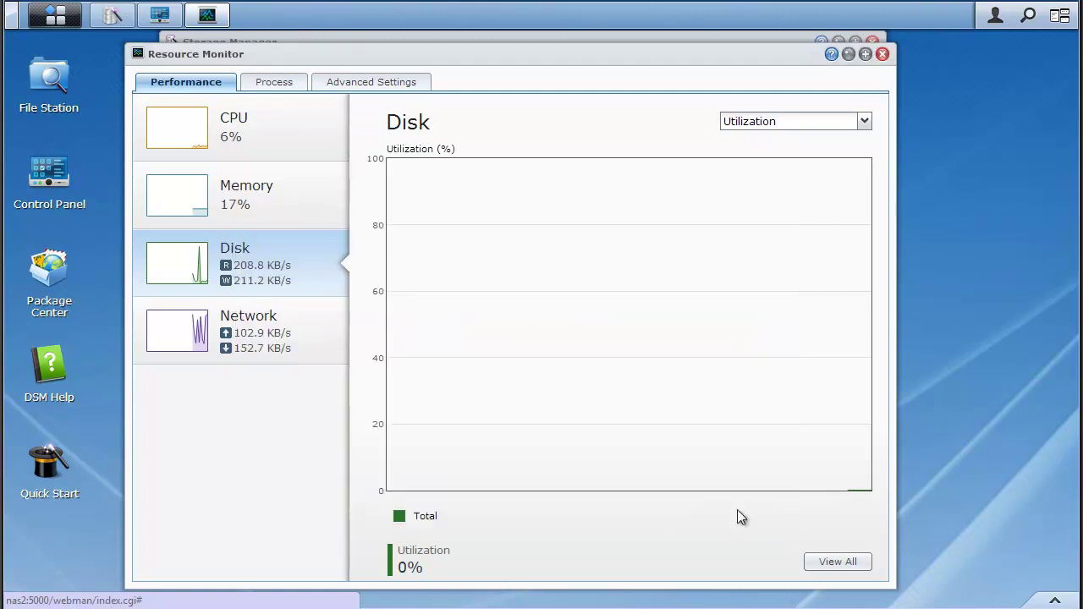